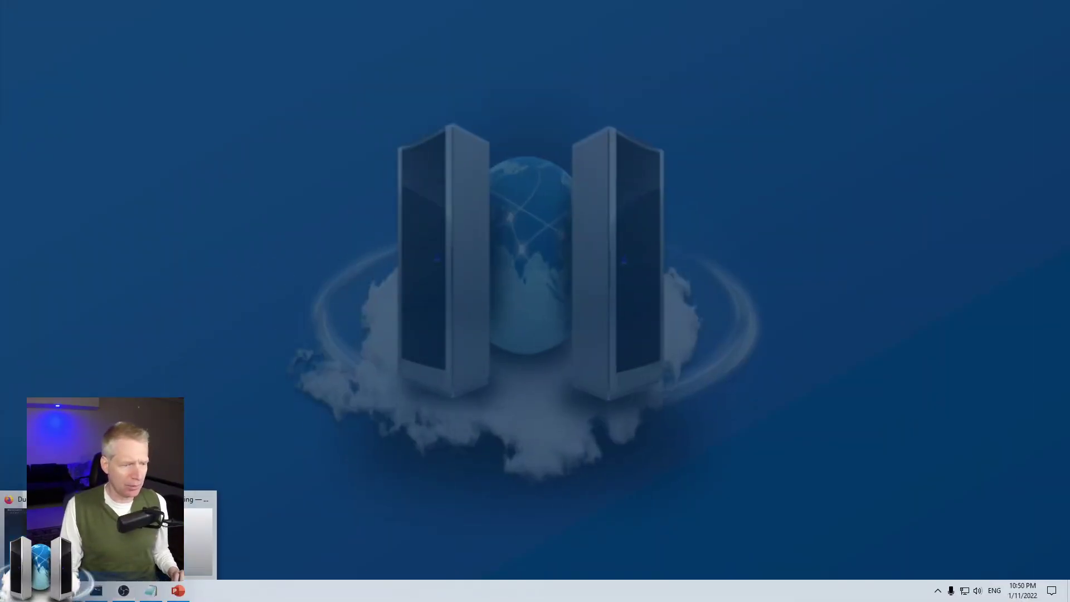
Navigate Firefox to meshcentral.com via the 'mesh' autocomplete in the address bar
left_click(109, 535)
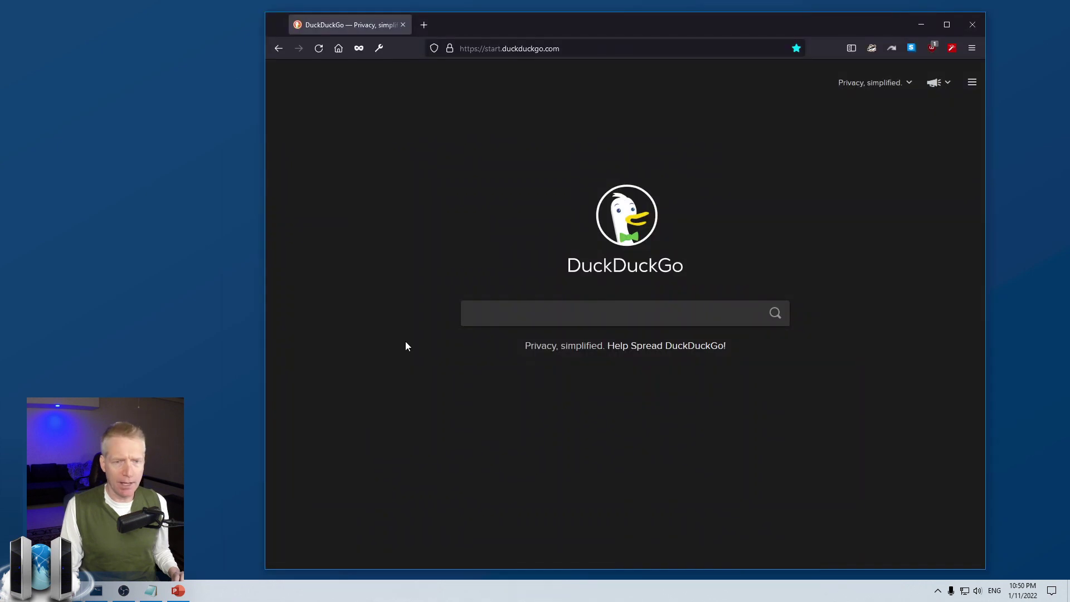
left_click(543, 47)
type("mesh")
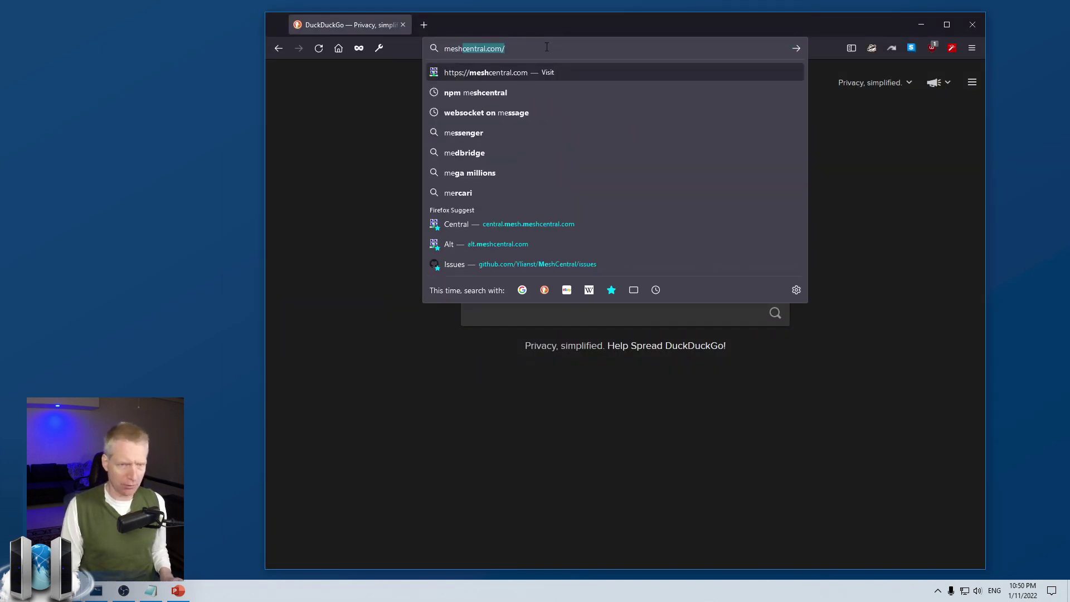
key("Return")
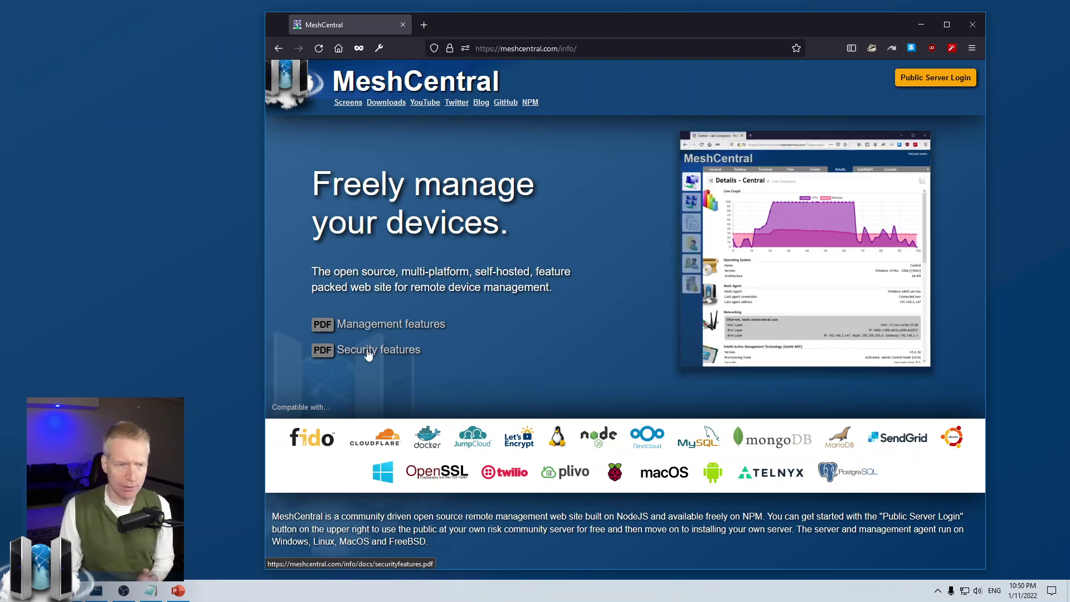
Skim the Security features and Management features PDFs, returning home after each
left_click(371, 348)
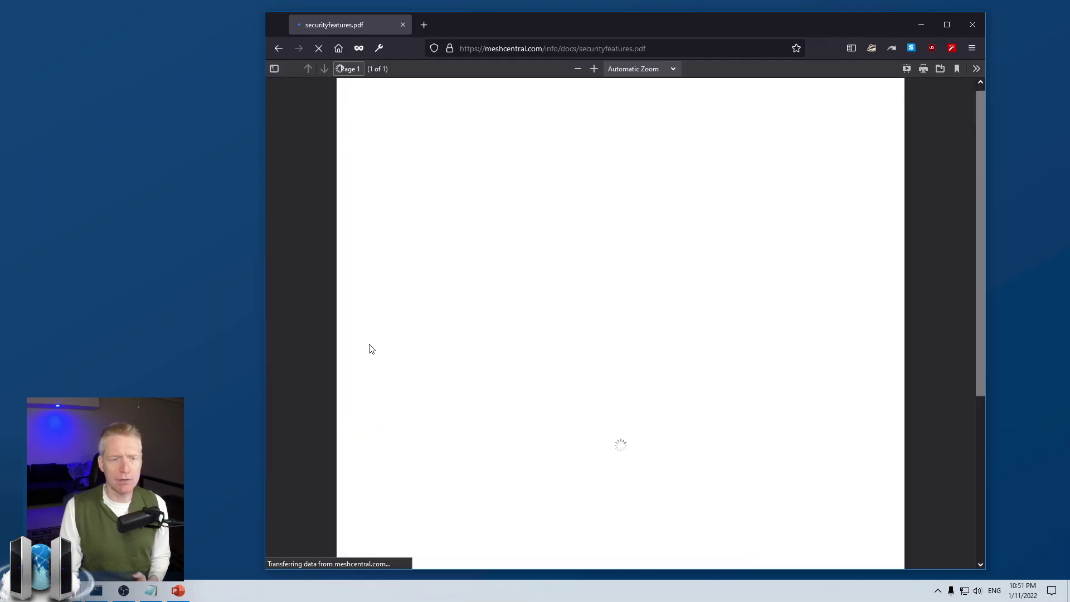
scroll(428, 262, "down", 2)
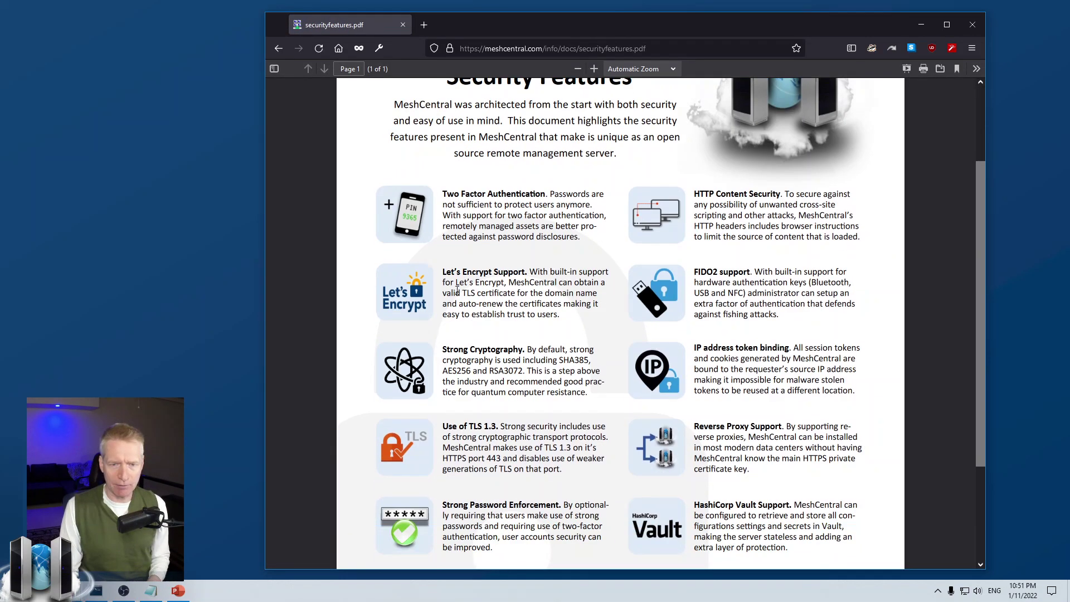
scroll(642, 490, "down", 2)
scroll(619, 456, "up", 5)
left_click(279, 47)
left_click(416, 329)
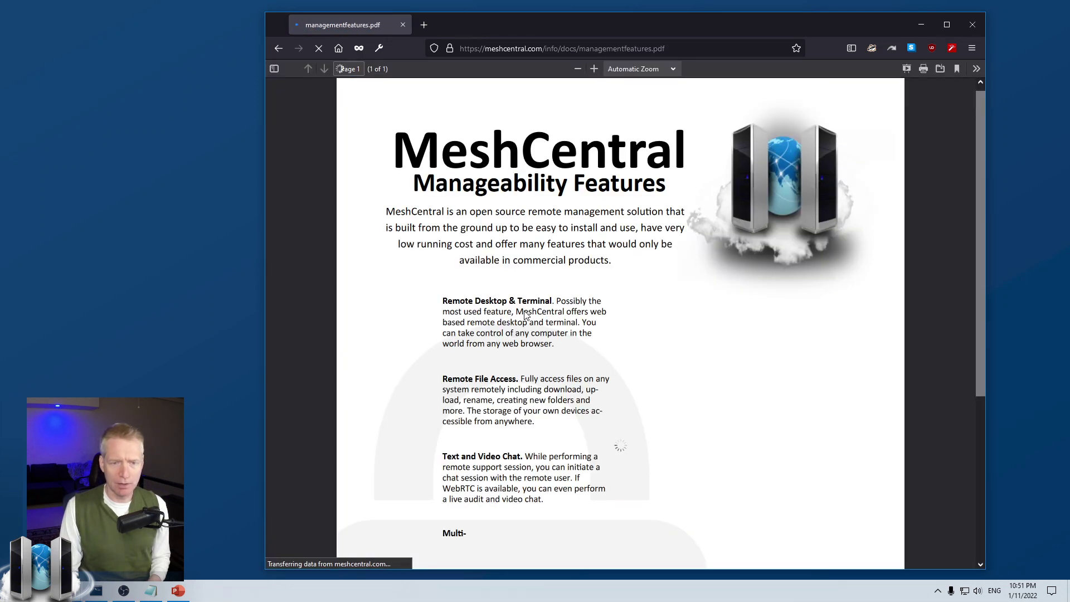
scroll(525, 315, "down", 5)
scroll(524, 310, "up", 5)
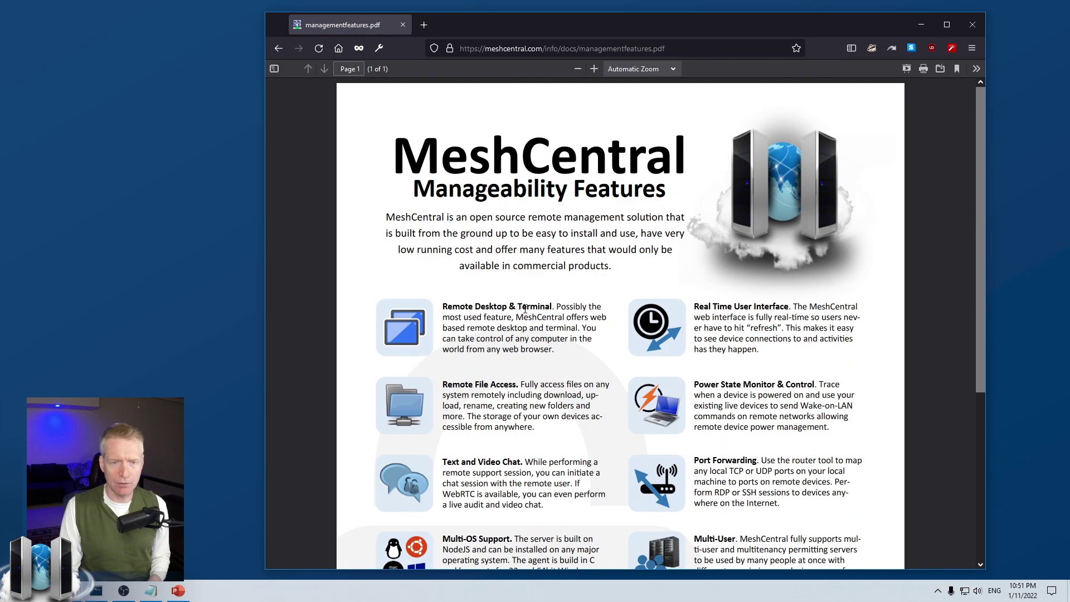
left_click(278, 47)
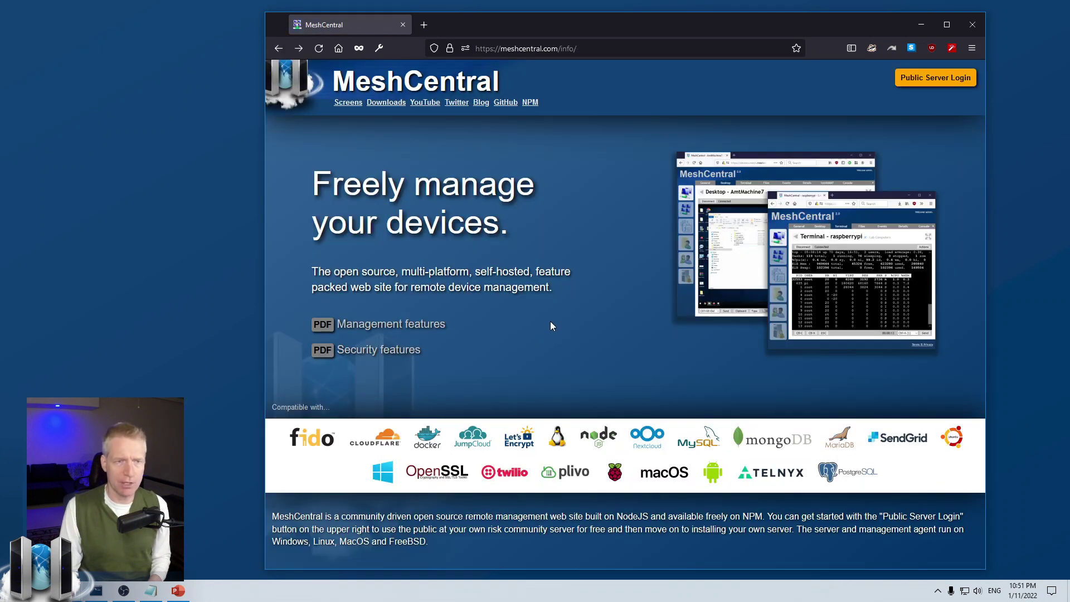
Visit the Screens gallery and the Downloads page, then return to the home page
left_click(343, 104)
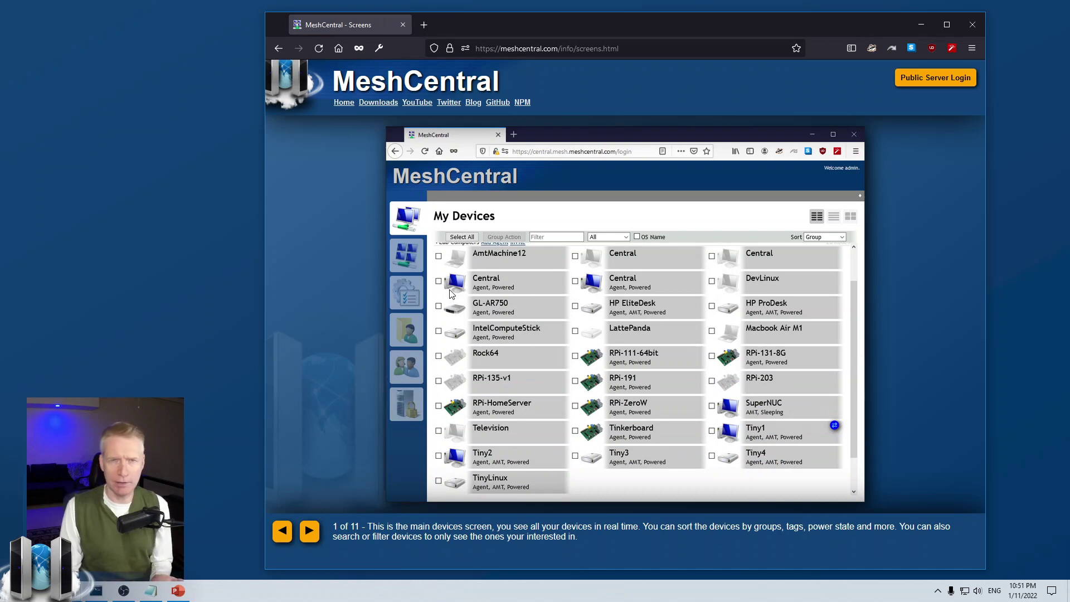
left_click(370, 102)
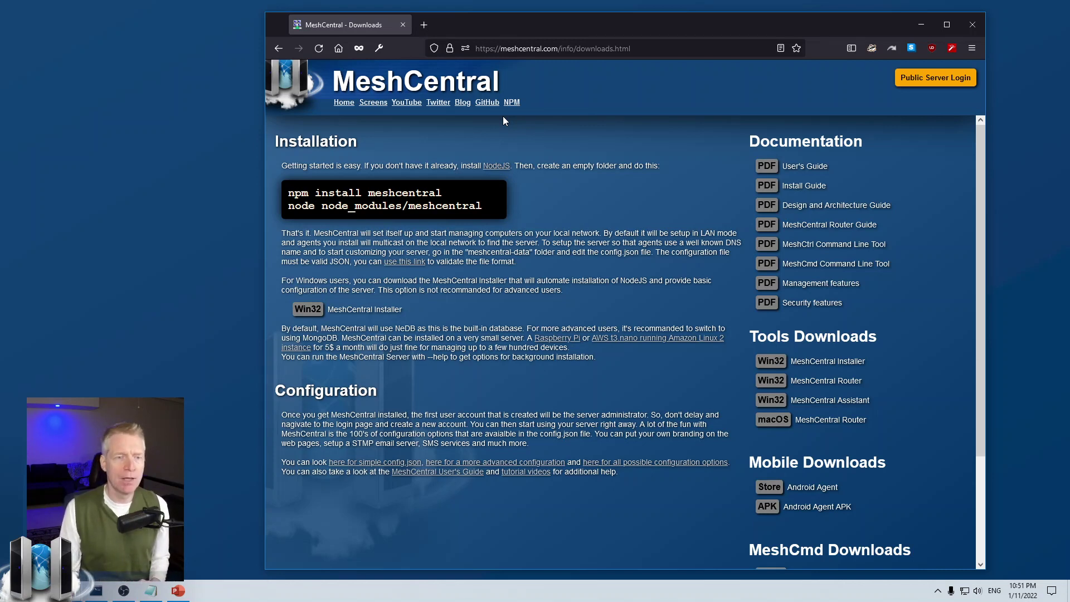
left_click(343, 102)
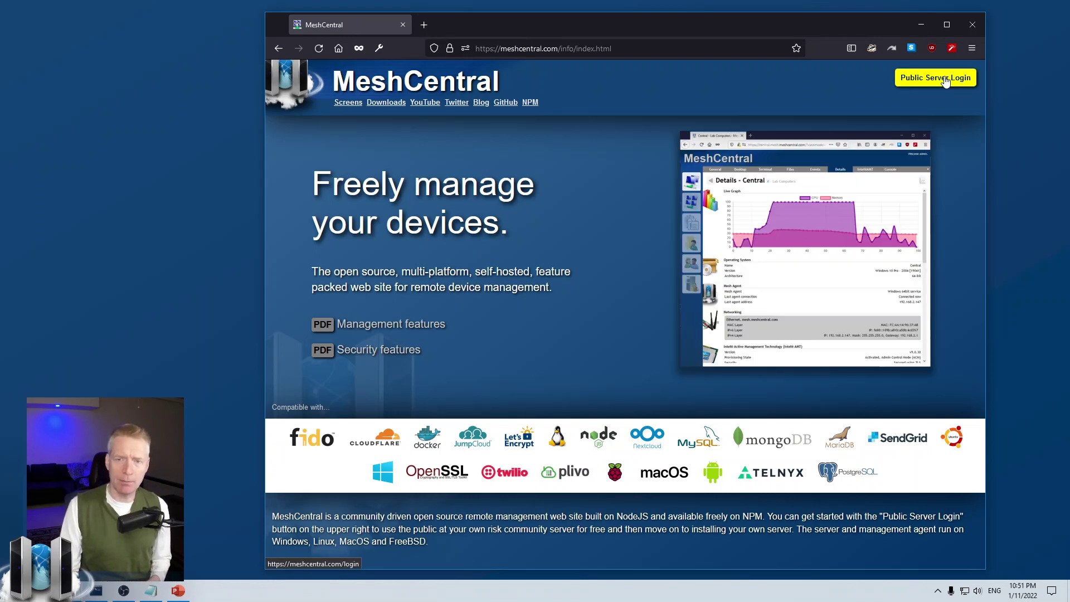
Go to the Public Server Login page from the home page header
left_click(945, 82)
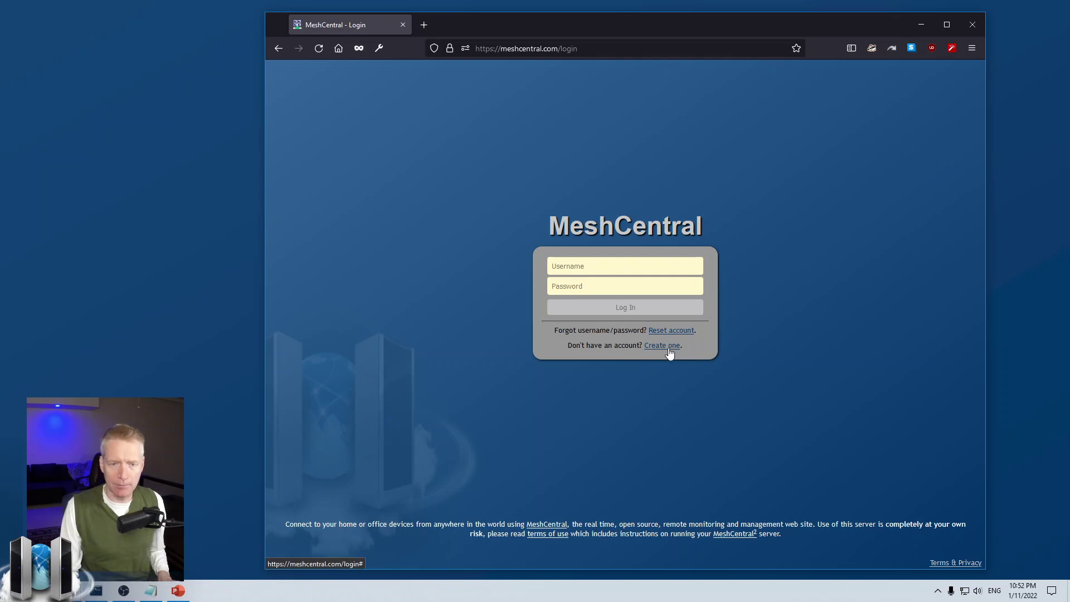
Submit the username and password, which fails, and decline Firefox's save-login offer
left_click(618, 266)
type("ylian")
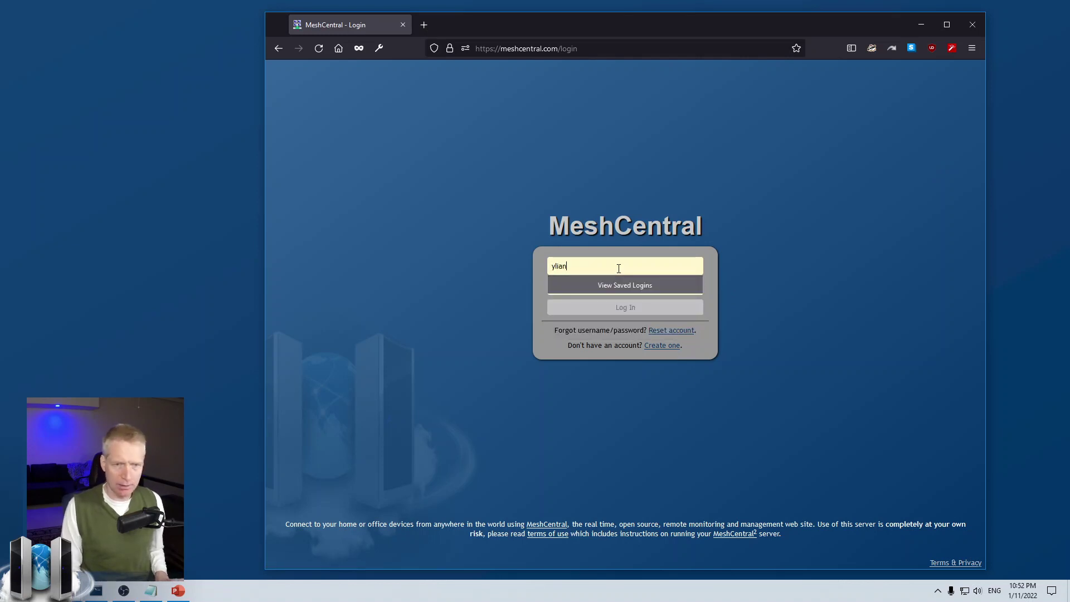
key("Tab")
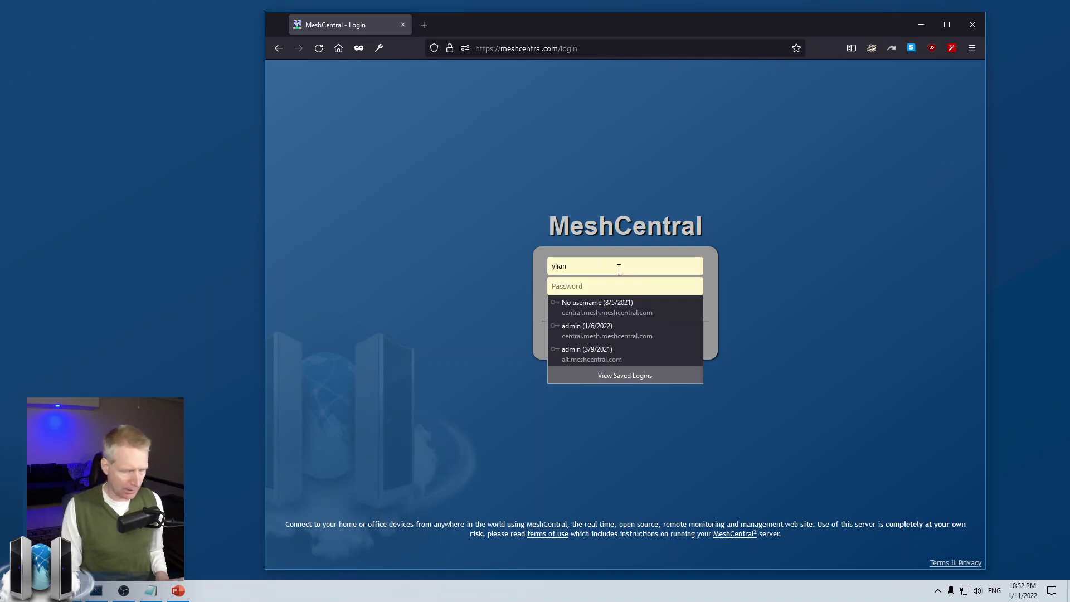
type("a")
key("BackSpace")
type("••")
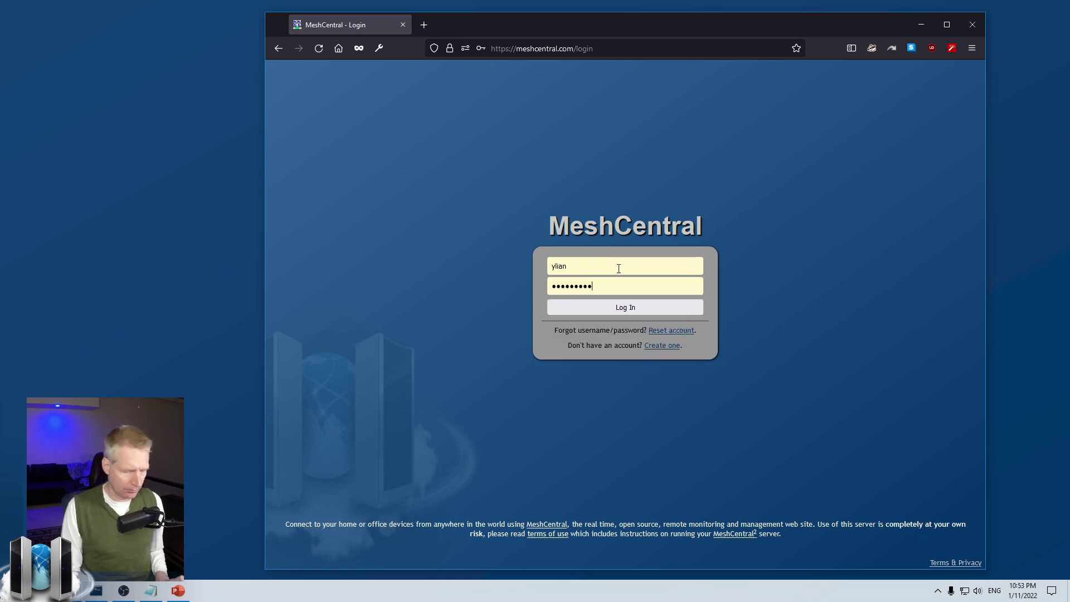
type("•")
key("Return")
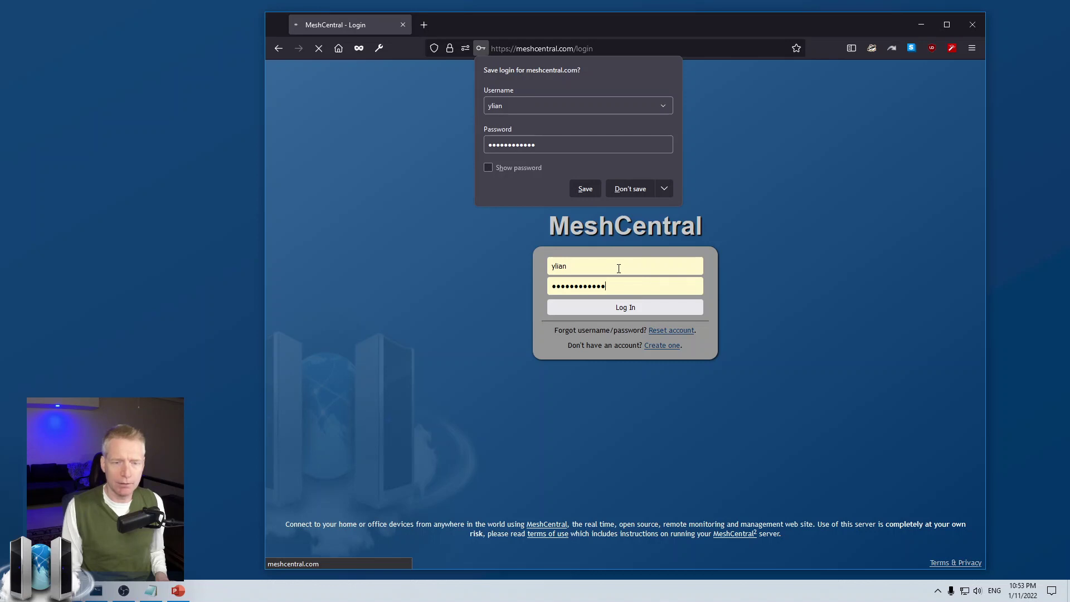
left_click(627, 201)
Sign in again successfully, decline saving, and complete 2FA with the hardware security key
left_click(609, 276)
type("ylian")
key("Tab")
type("a")
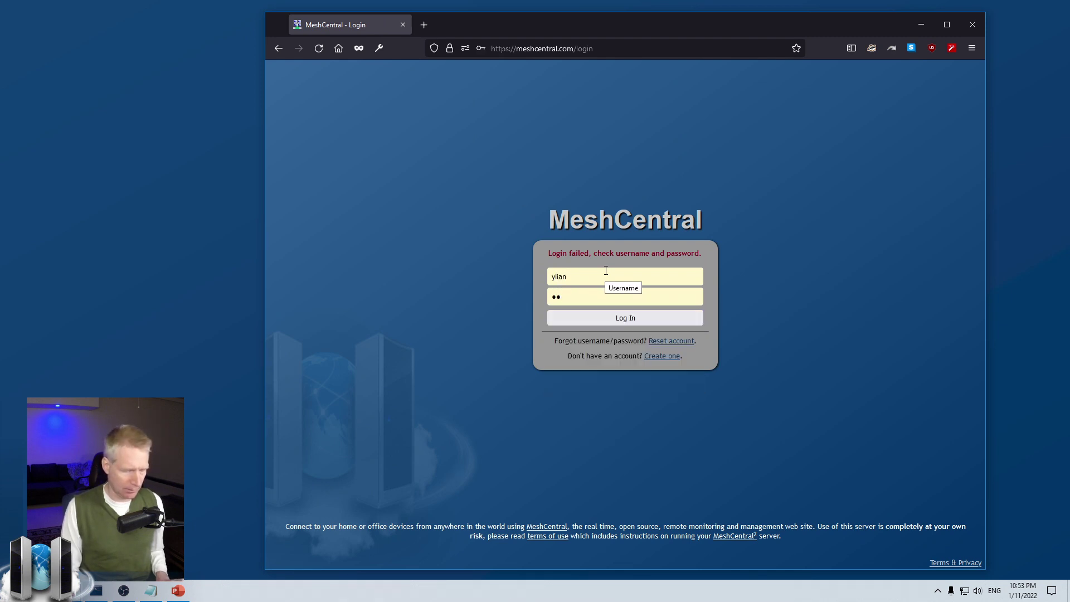
key("Return")
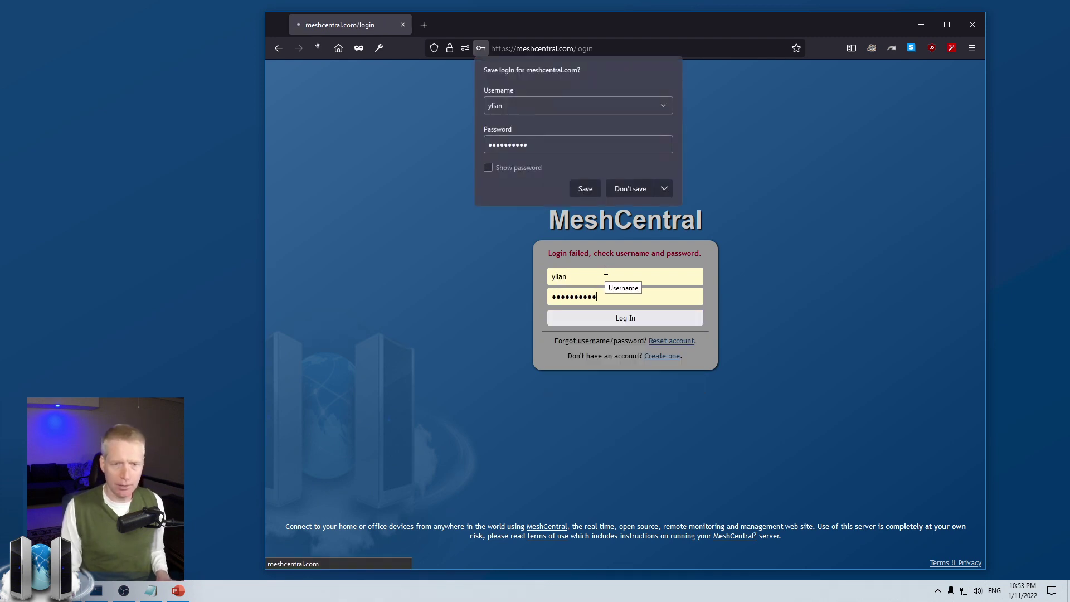
left_click(631, 188)
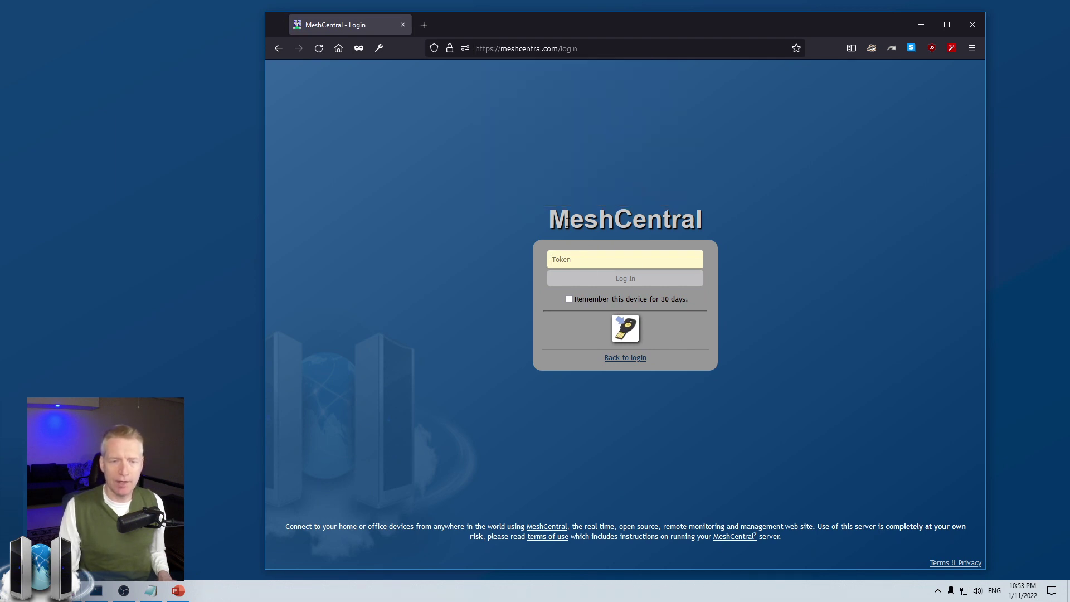
left_click(633, 334)
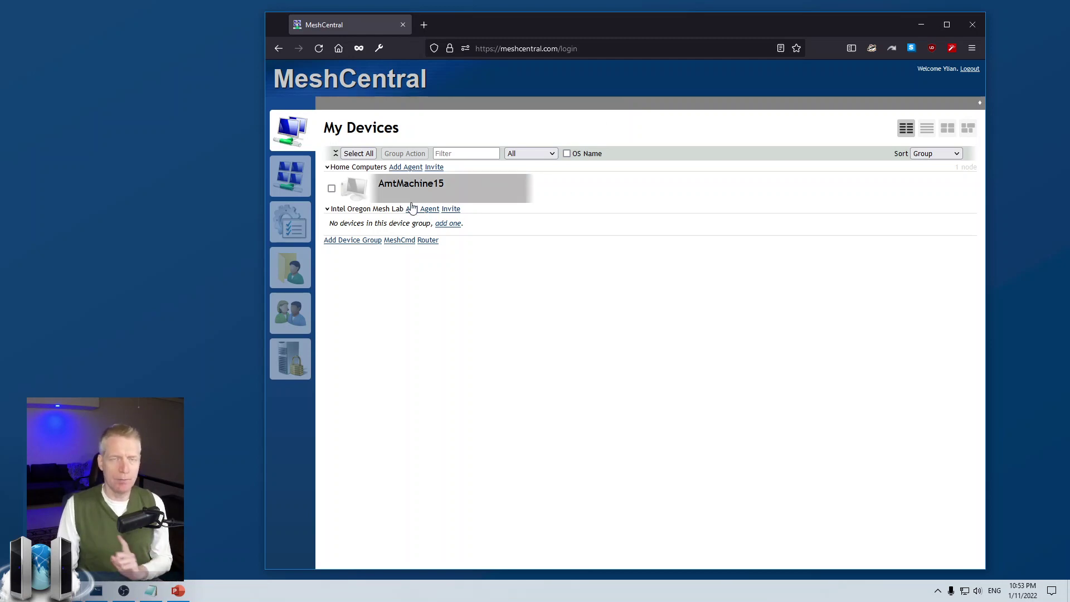
Open the Home Computers group page and its Edit User Consent dialog
left_click(367, 168)
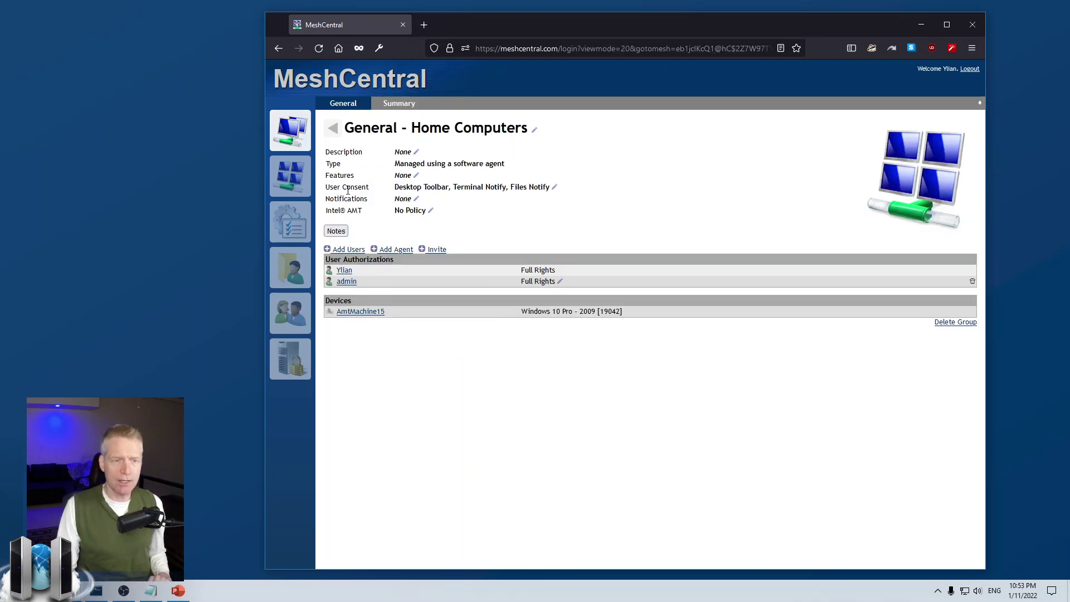
left_click(505, 193)
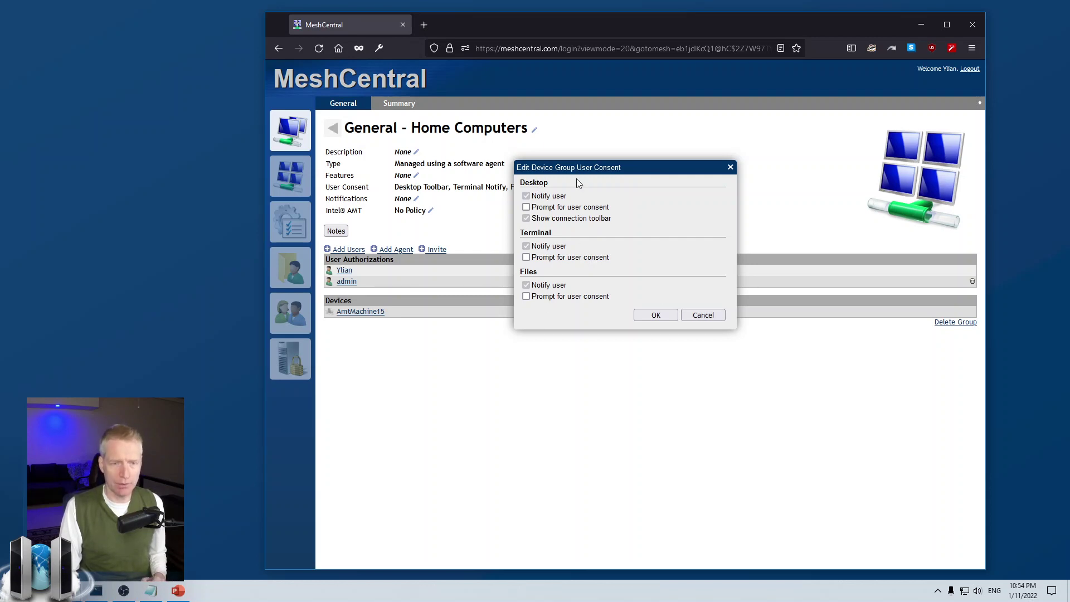
Cancel the consent dialog unchanged and go to the My Account page
left_click(694, 315)
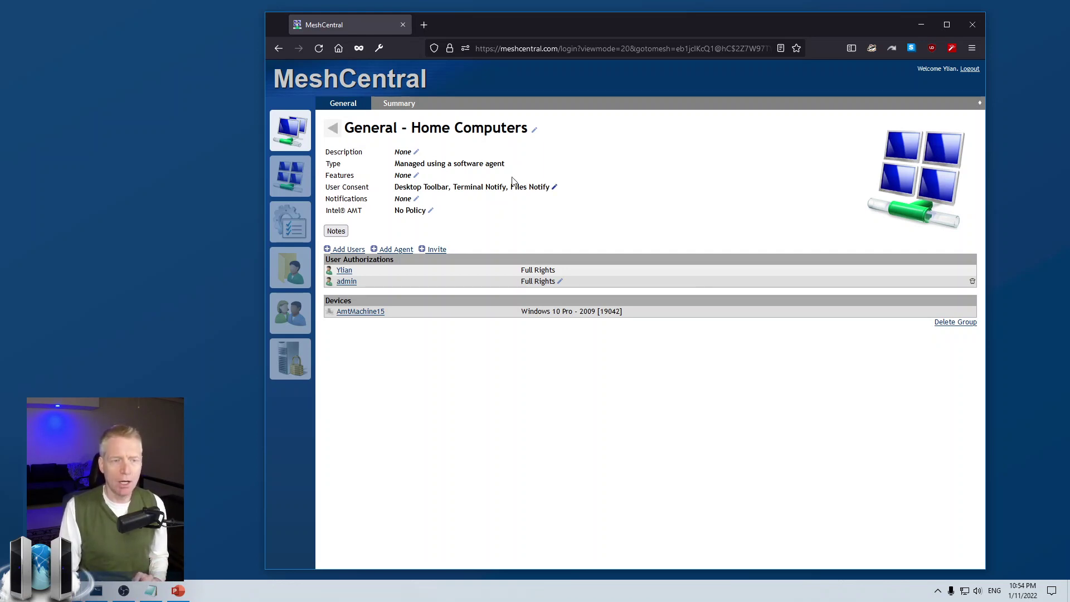
left_click(289, 186)
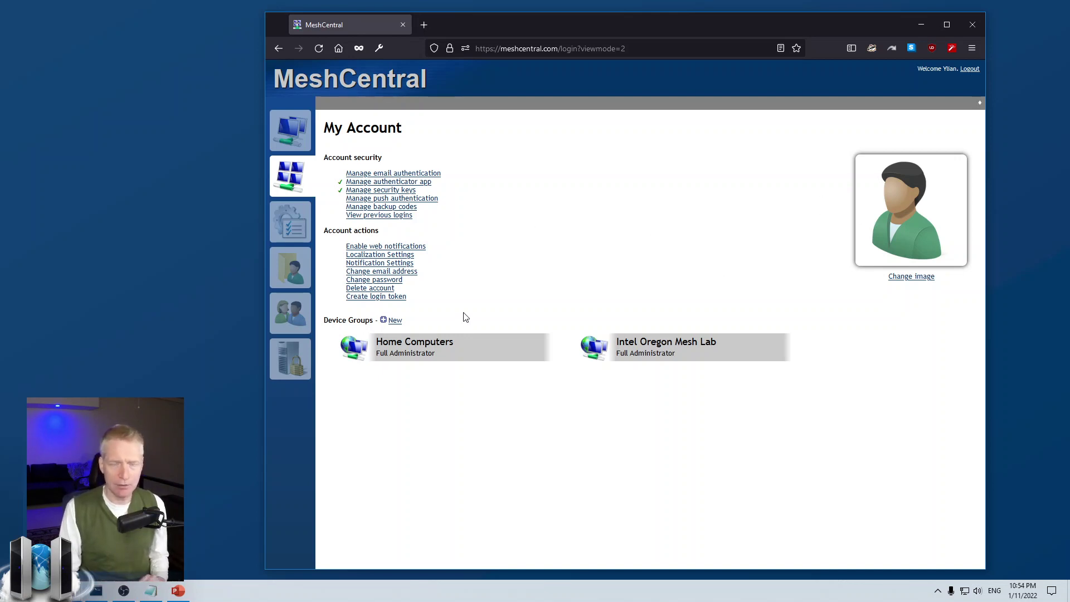
Return to the My Devices list from the sidebar
left_click(301, 141)
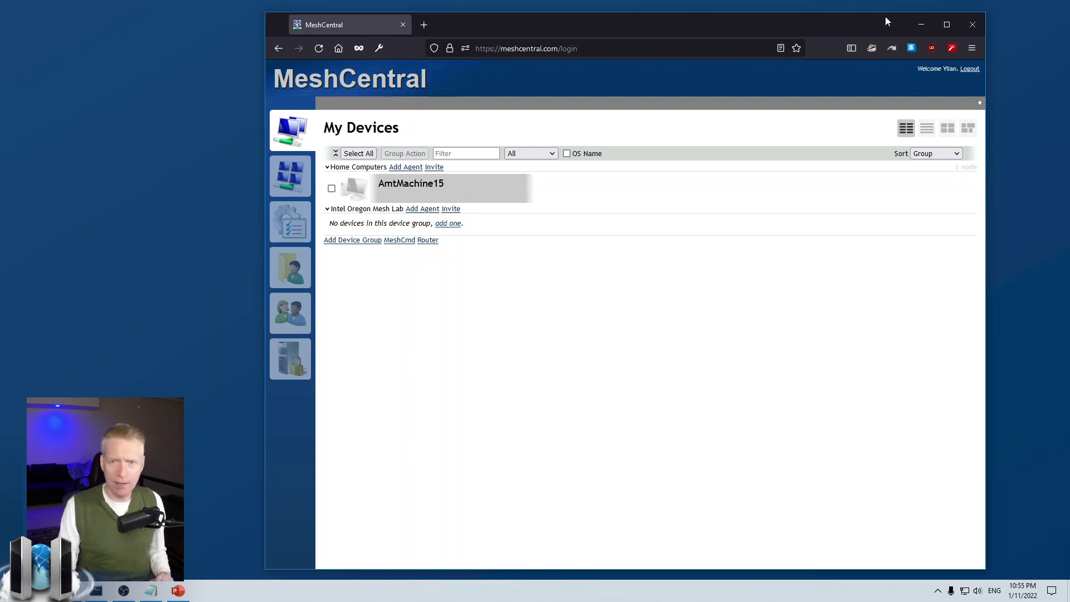
Minimize Firefox, bring up MeshCentral.com.pptx and show slide 2 with the log-scale chart
left_click(921, 25)
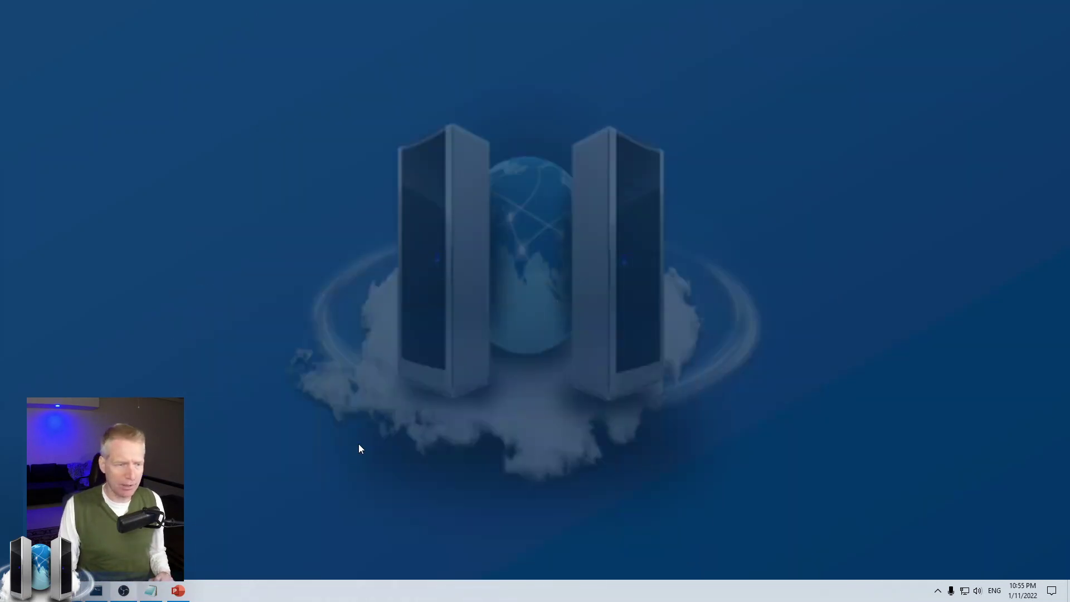
left_click(177, 591)
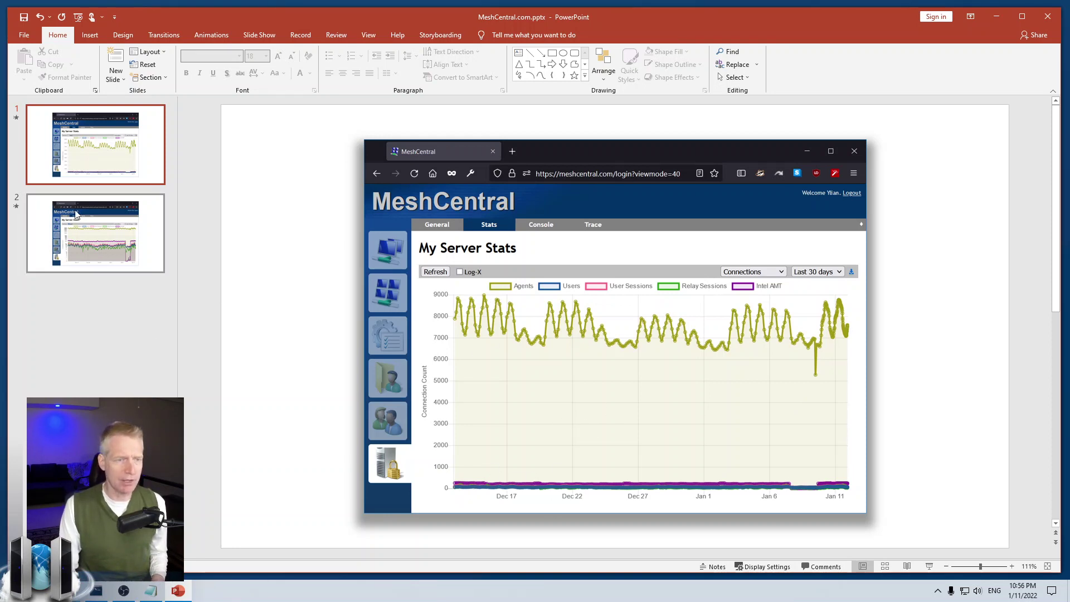
left_click(125, 235)
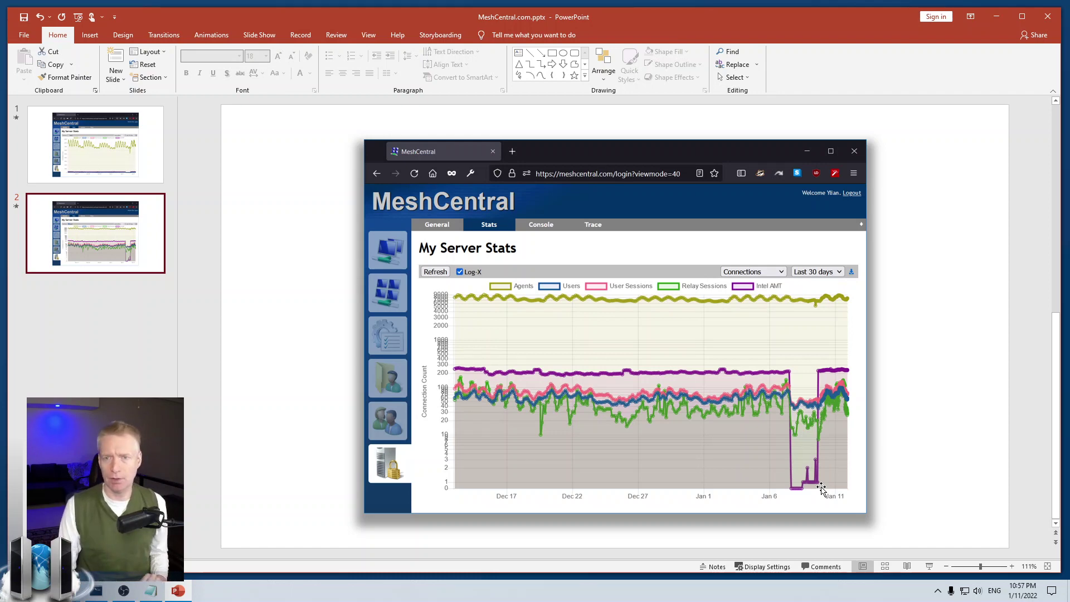
Minimize PowerPoint to reveal the desktop
left_click(984, 23)
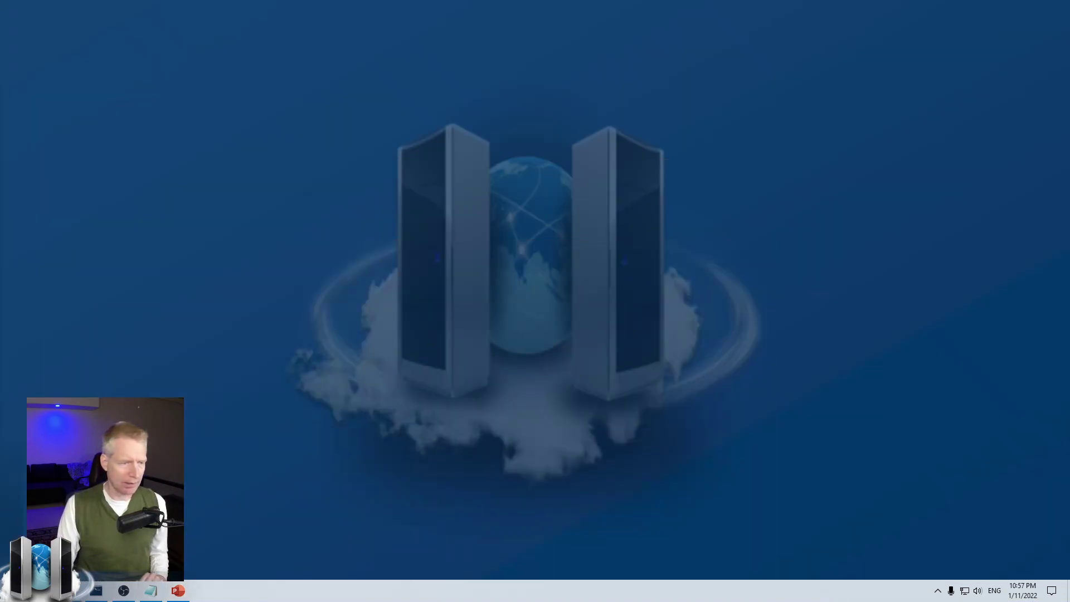
Restore the Free Monitoring browser window, move it fully on screen and enlarge it to show more charts
left_click(200, 535)
mouse_move(582, 1)
left_mouse_down()
mouse_move(568, 64)
mouse_move(543, 41)
left_mouse_up()
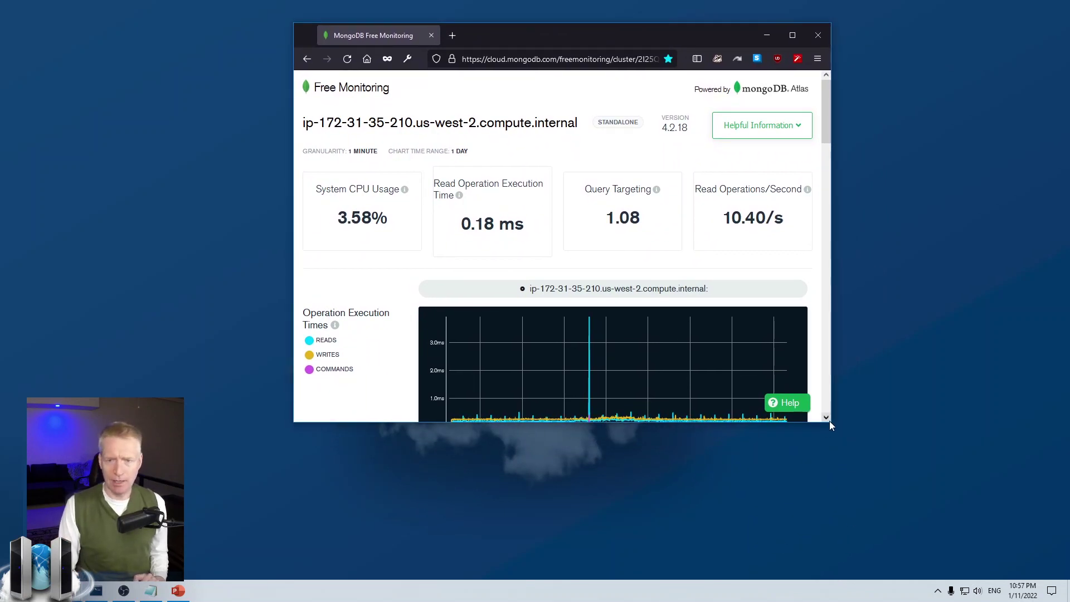
left_click_drag(830, 421, 866, 566)
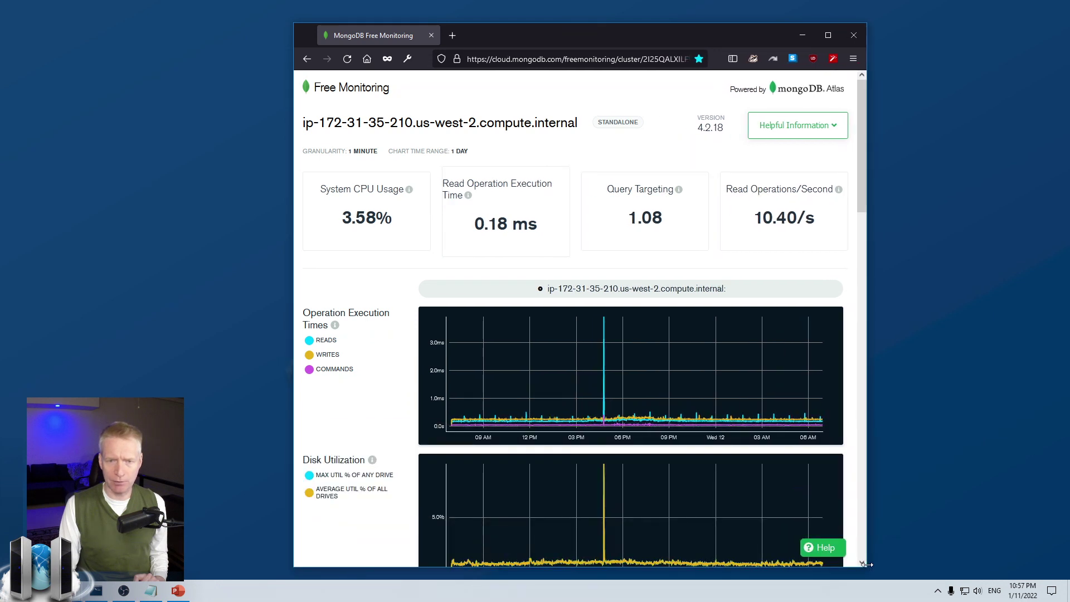
left_click_drag(691, 36, 690, 29)
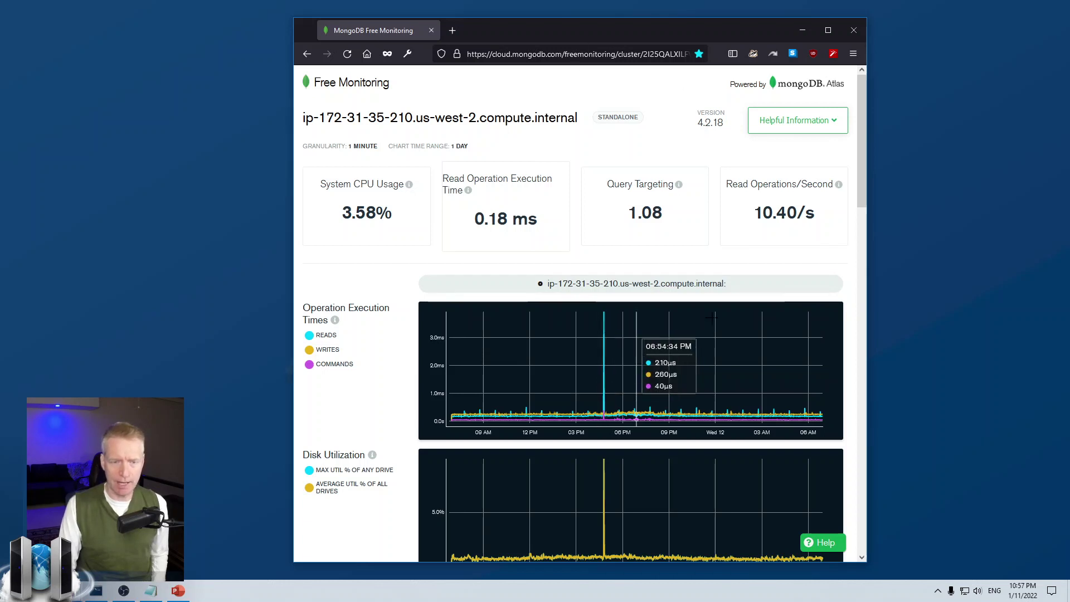
scroll(835, 367, "down", 1)
scroll(836, 368, "down", 1)
scroll(835, 367, "down", 1)
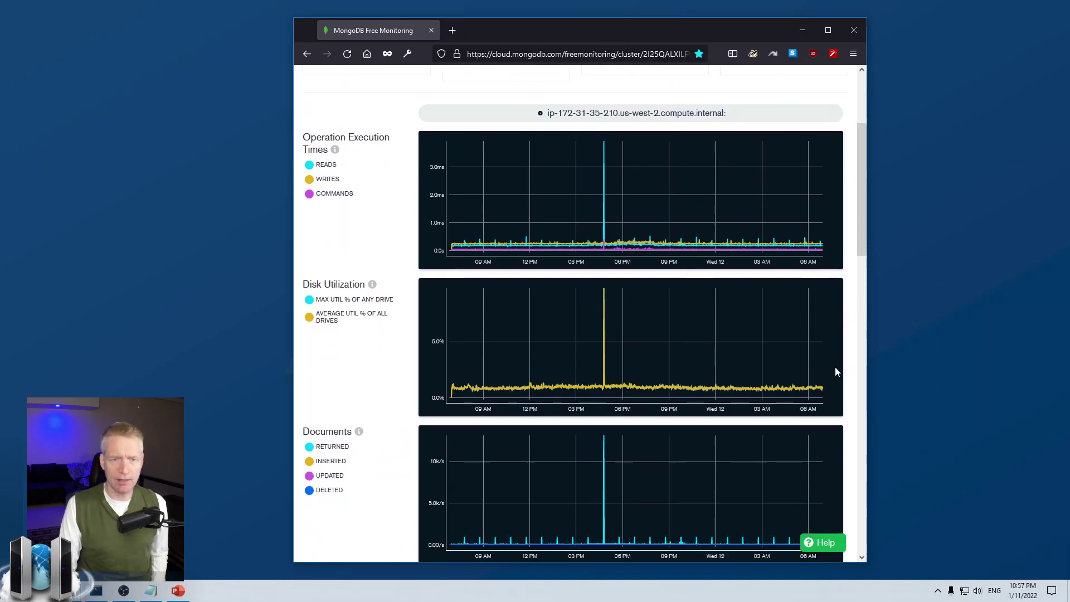
scroll(835, 367, "up", 1)
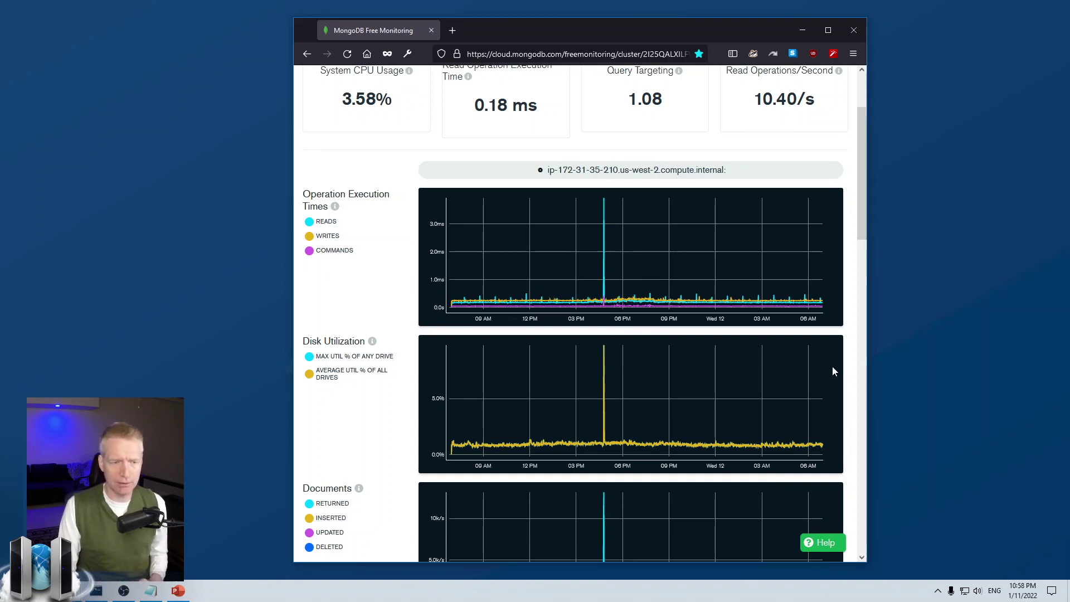
mouse_move(698, 300)
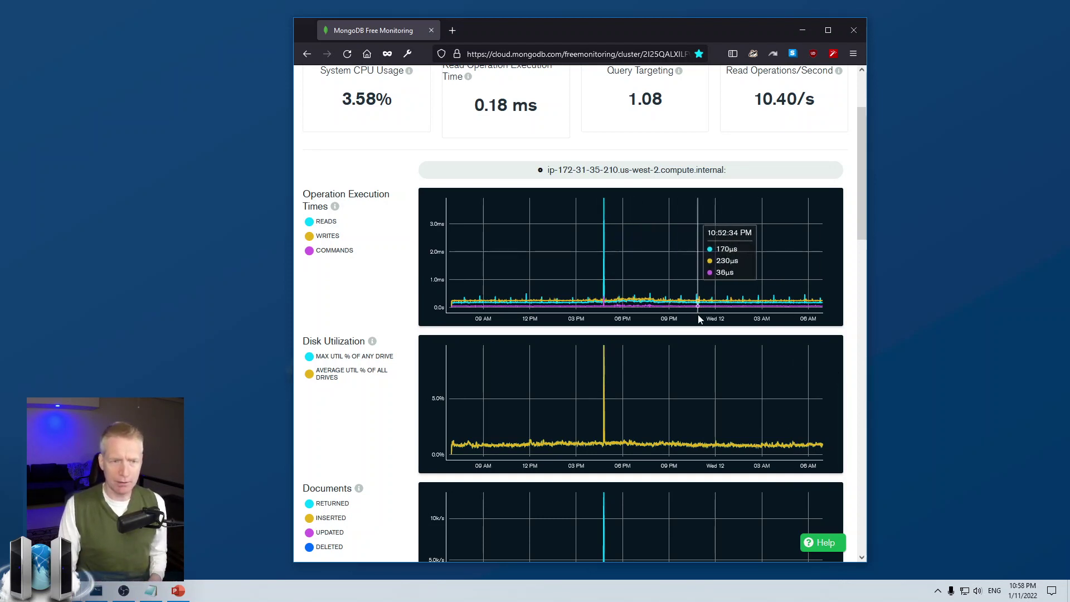
scroll(734, 343, "down", 1)
scroll(735, 343, "down", 1)
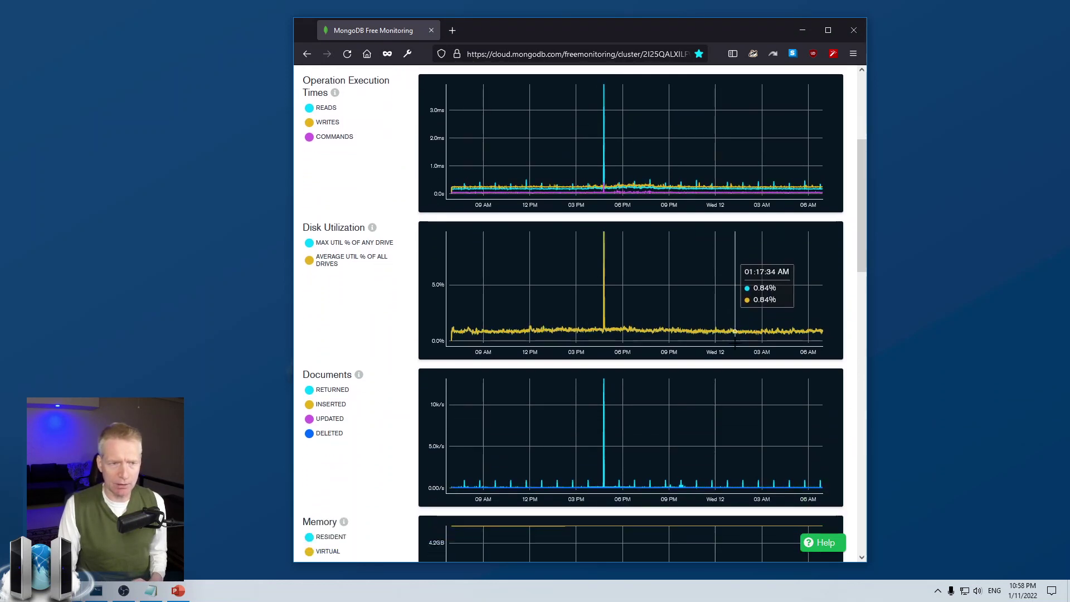
scroll(734, 344, "up", 1)
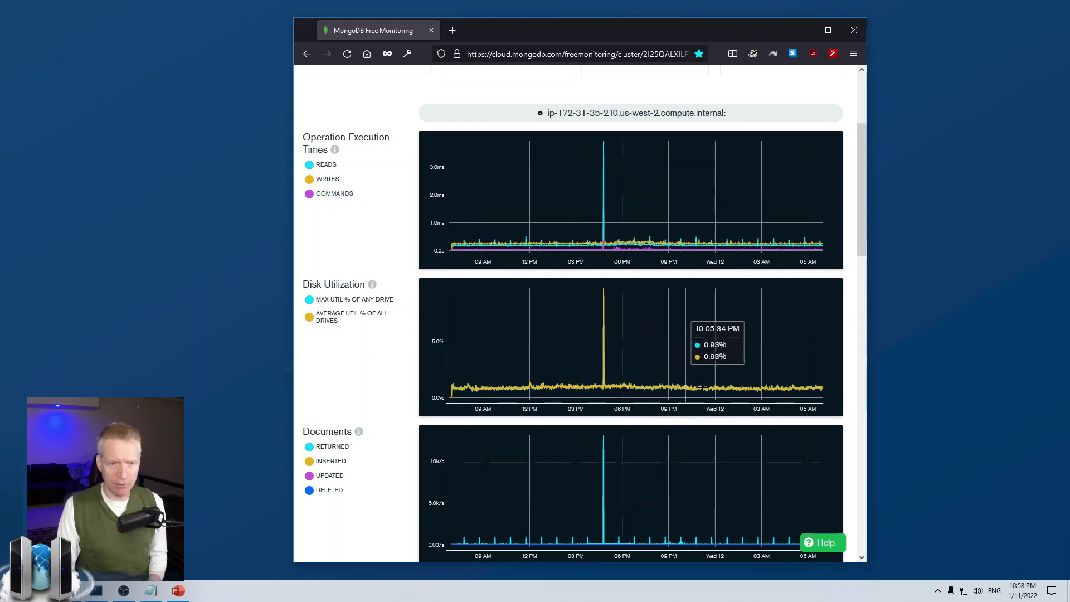
scroll(756, 393, "down", 3)
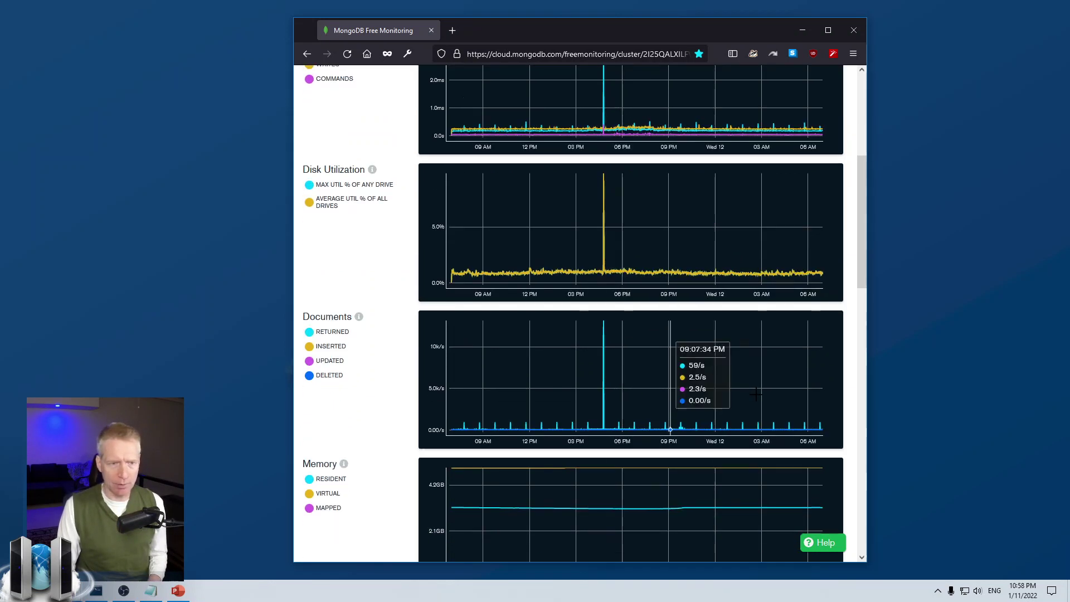
scroll(756, 394, "down", 3)
scroll(757, 394, "down", 1)
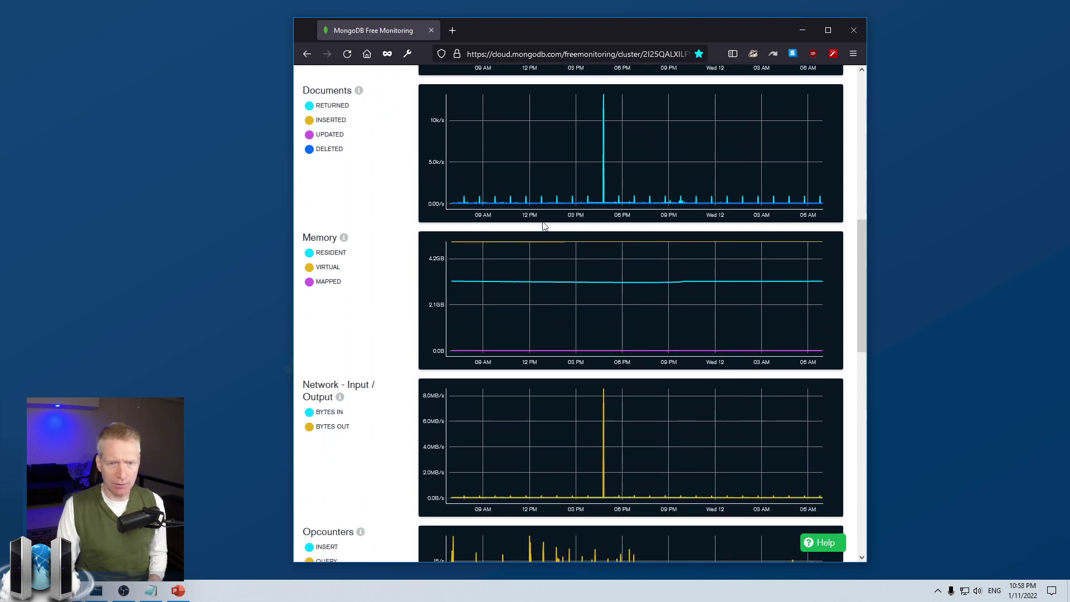
scroll(687, 281, "down", 1)
scroll(711, 305, "down", 1)
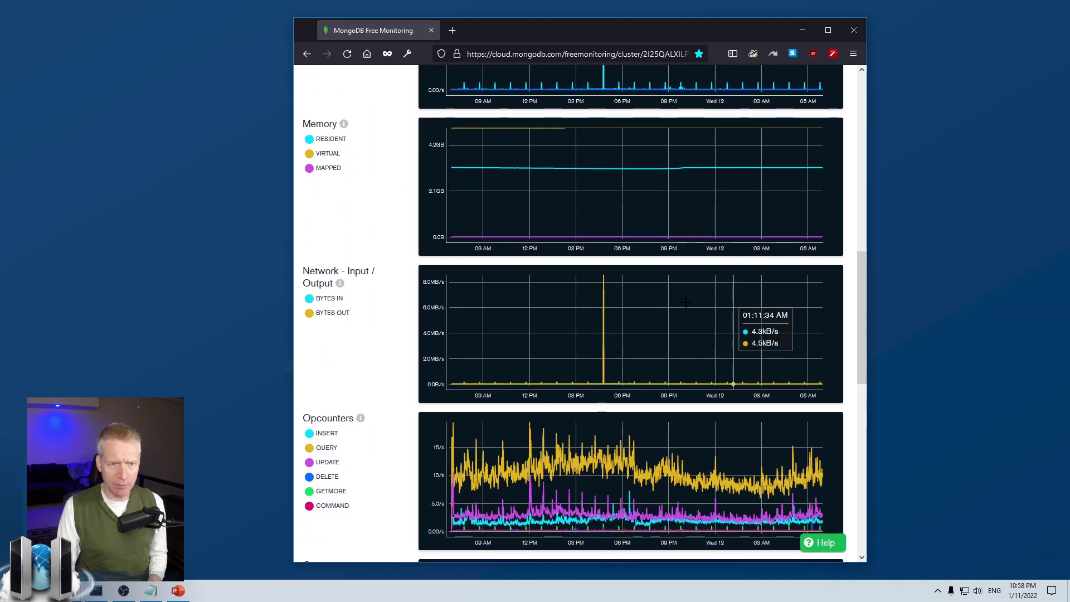
scroll(732, 309, "down", 1)
scroll(733, 309, "down", 2)
scroll(732, 151, "down", 1)
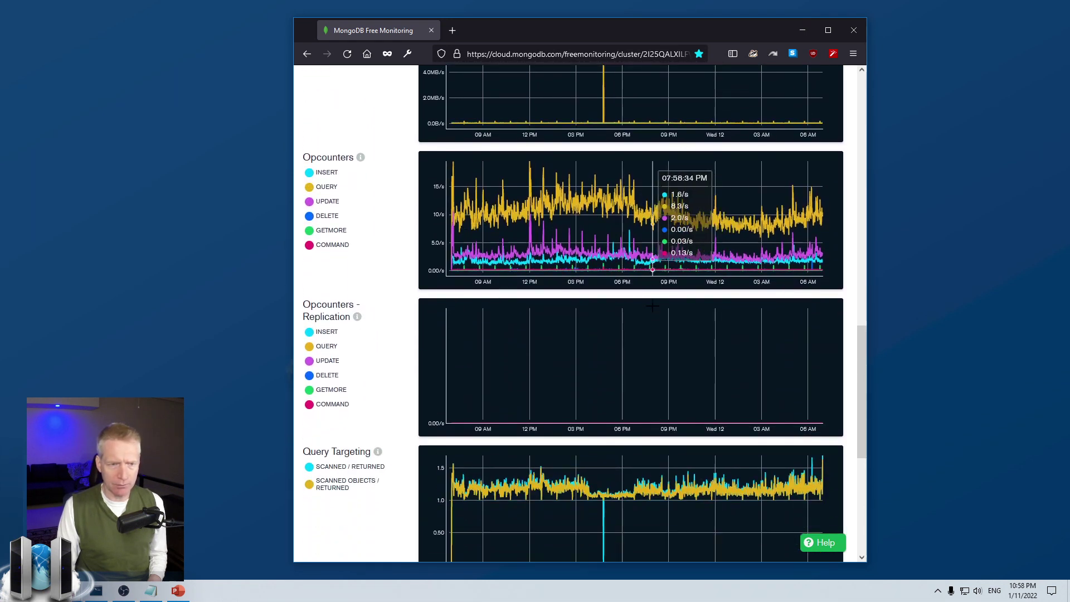
scroll(686, 251, "down", 1)
scroll(652, 304, "down", 1)
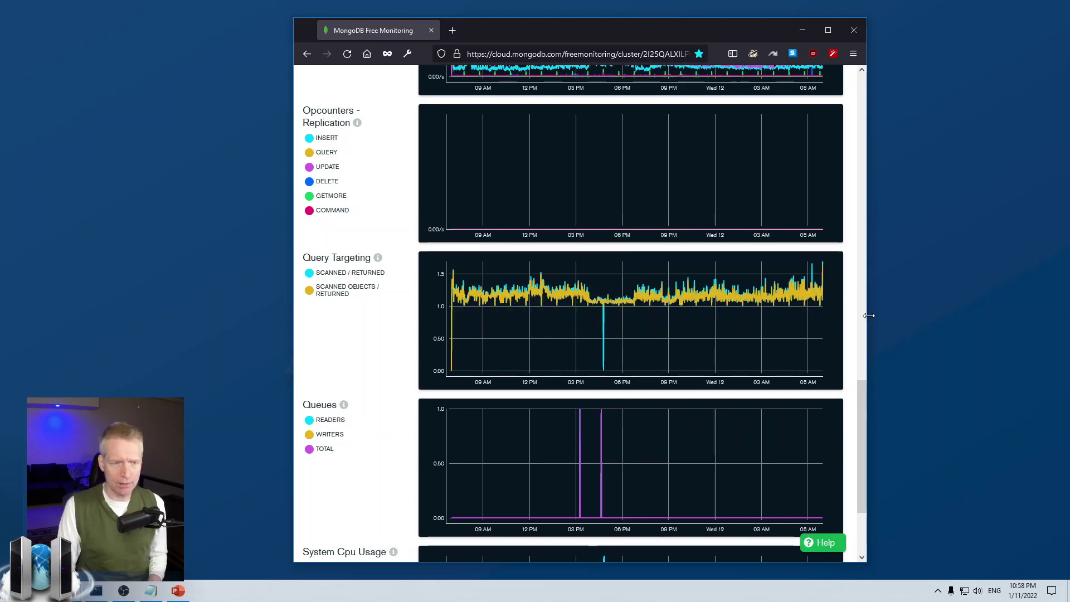
scroll(846, 327, "down", 1)
scroll(846, 328, "down", 1)
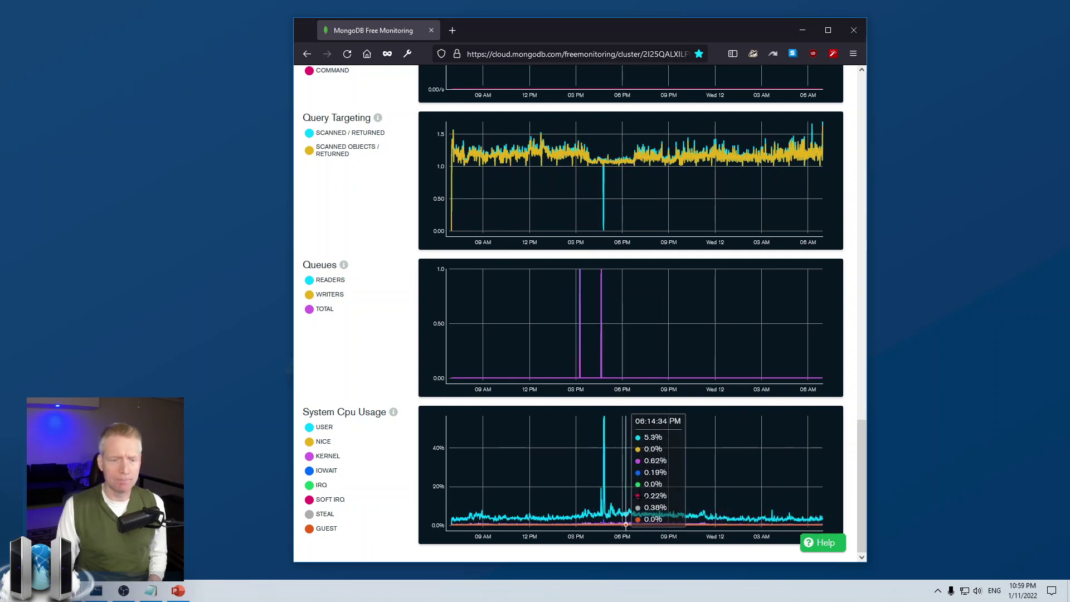
mouse_move(777, 344)
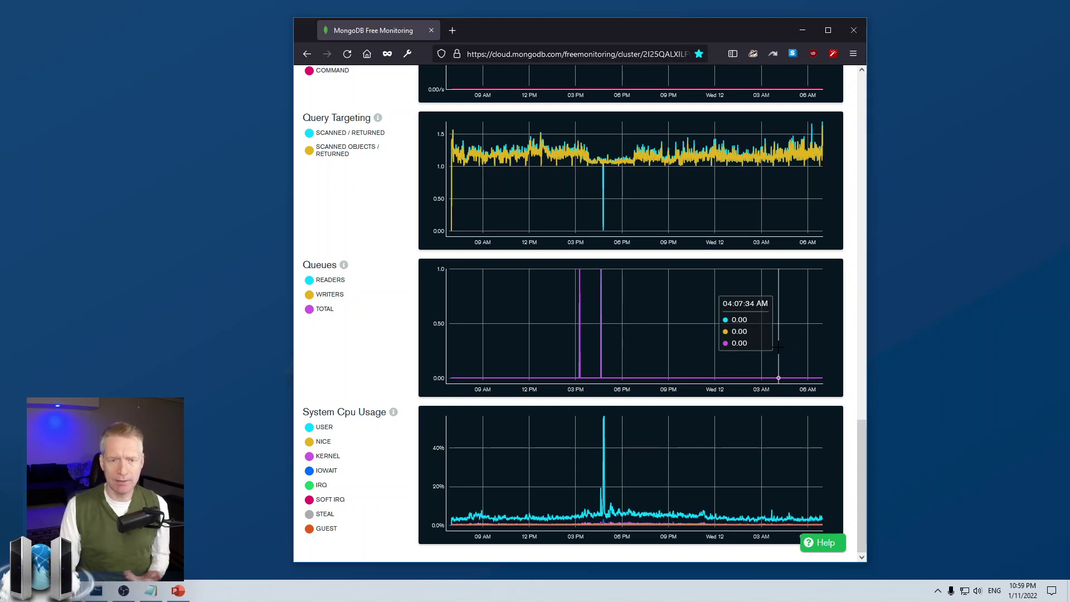
scroll(790, 349, "up", 5)
scroll(797, 344, "up", 5)
scroll(777, 344, "up", 3)
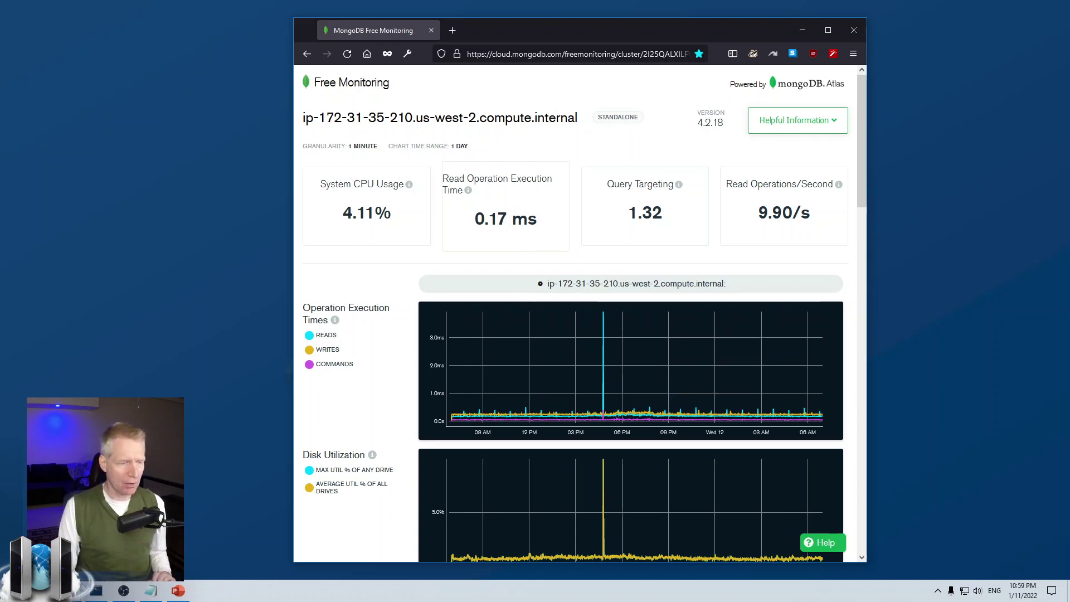
Search the web for 'aws t2.large' from a new browser tab
left_click(117, 305)
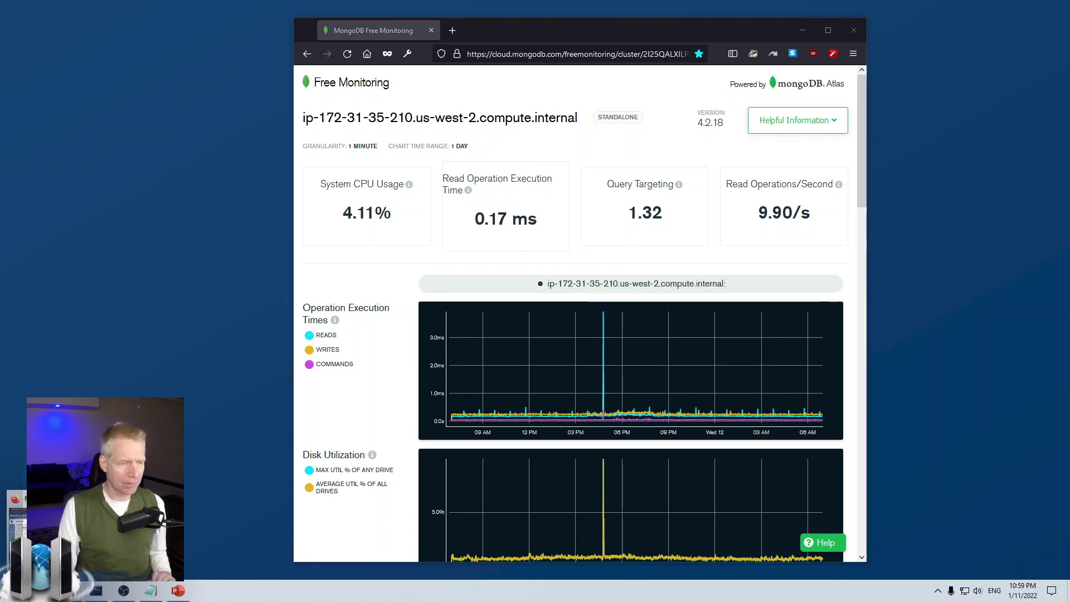
left_click(458, 32)
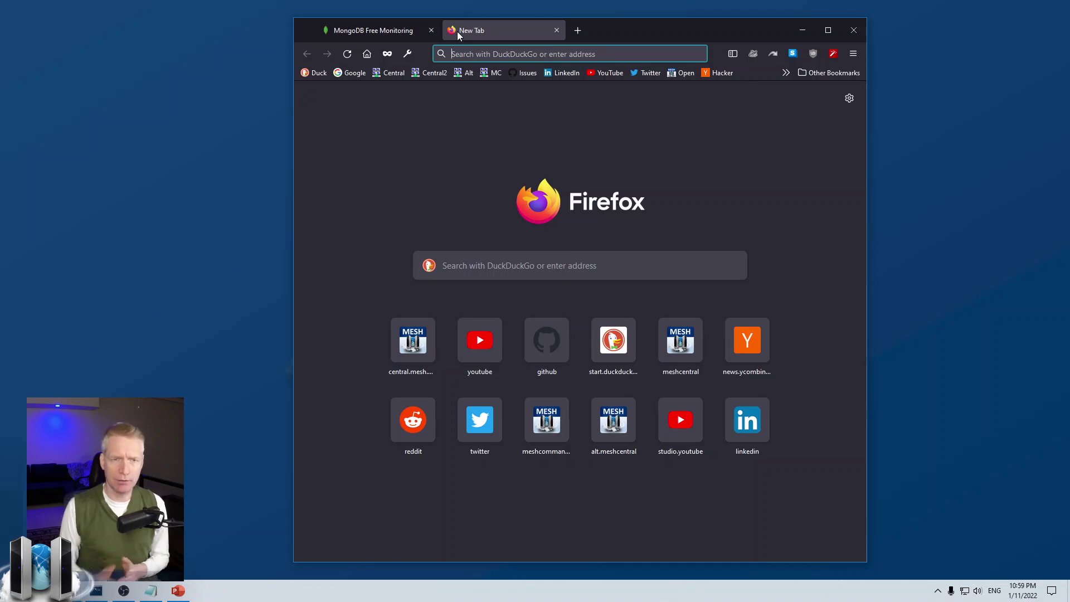
left_click(531, 271)
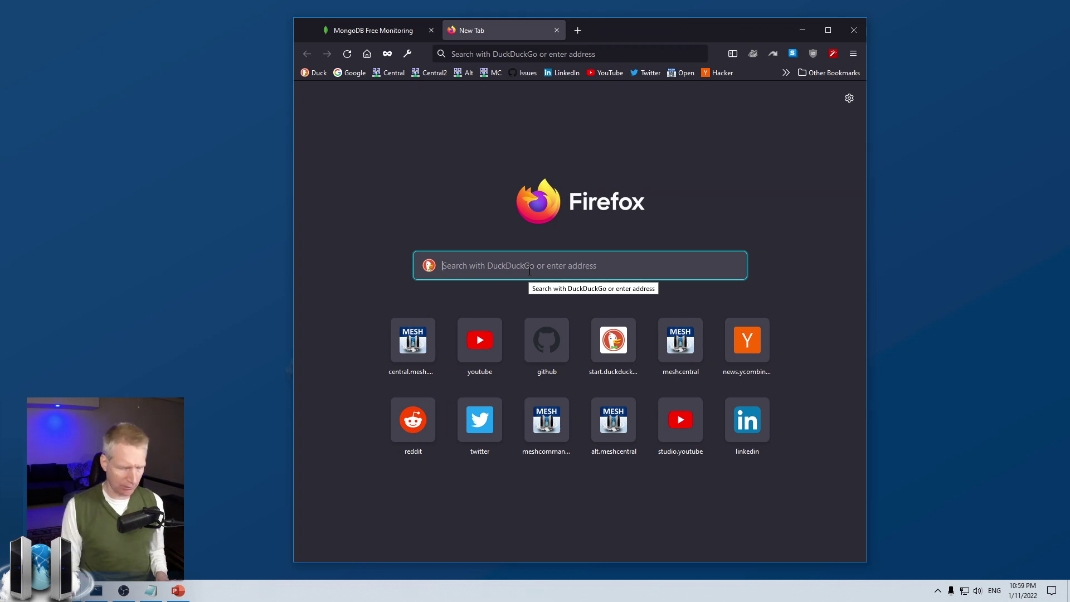
type("aws t2.large")
key("Return")
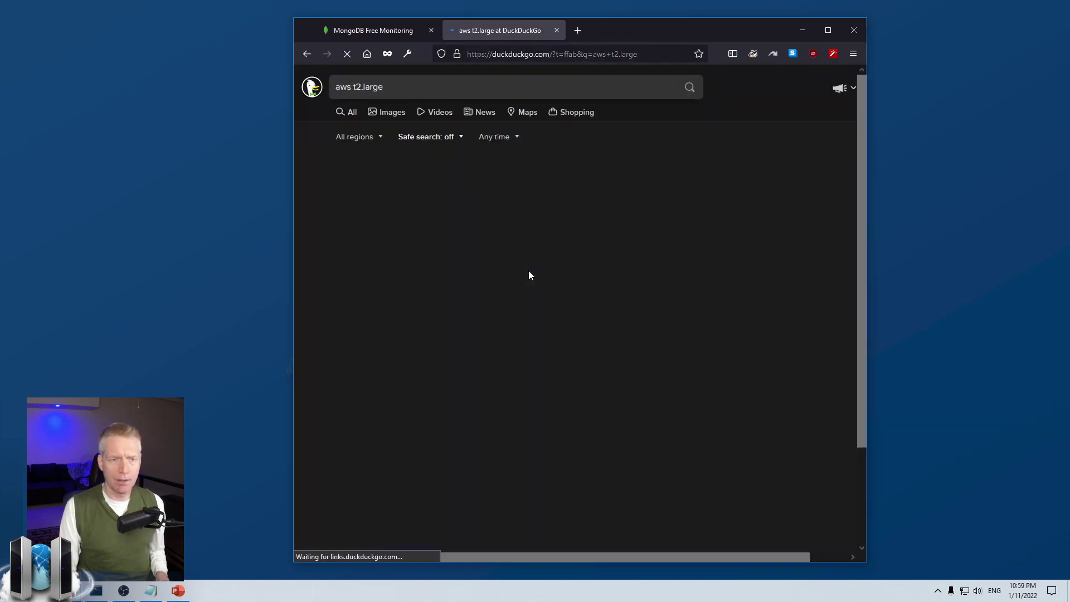
On Amazon's EC2 T2 page, highlight the t2.large row: 2 vCPUs, 8 GiB RAM, $0.0928/hr
left_click(445, 189)
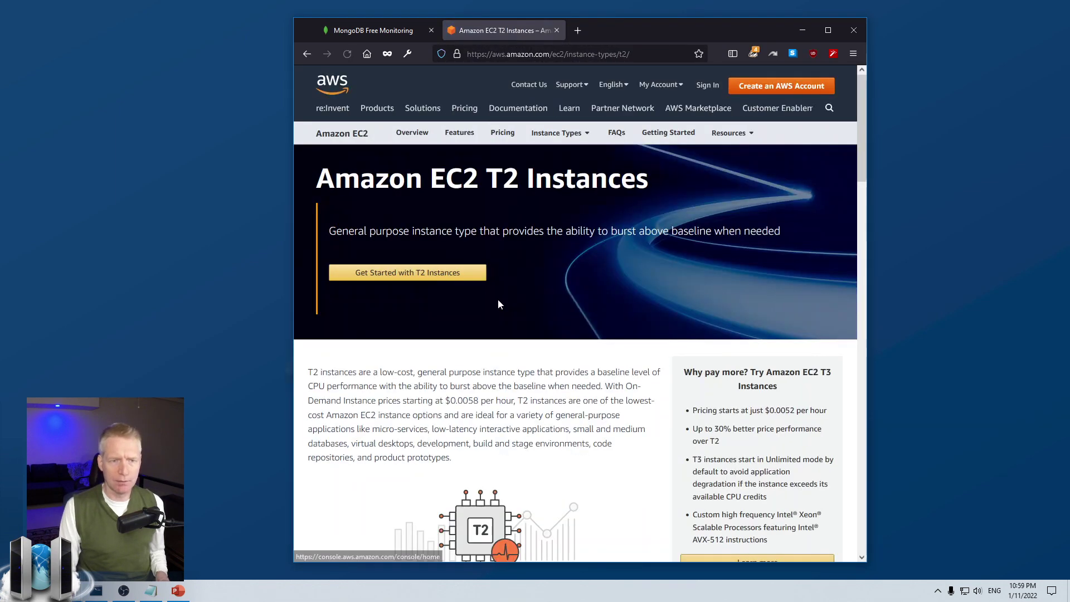
scroll(497, 301, "down", 3)
scroll(498, 305, "down", 5)
scroll(497, 304, "down", 6)
scroll(495, 306, "down", 3)
scroll(492, 306, "up", 1)
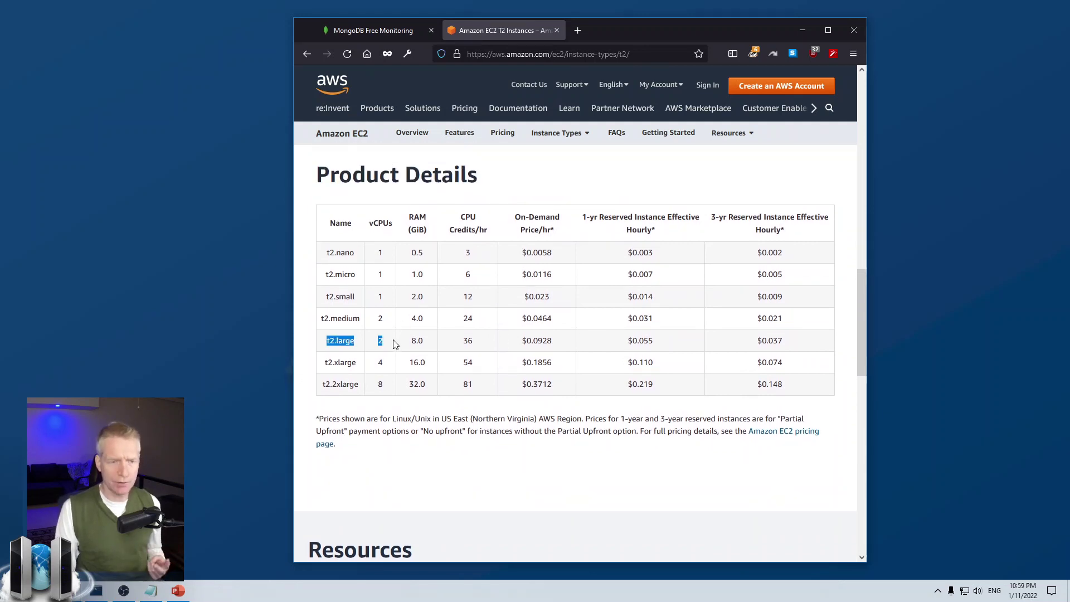
left_click_drag(395, 343, 432, 340)
left_click(431, 340)
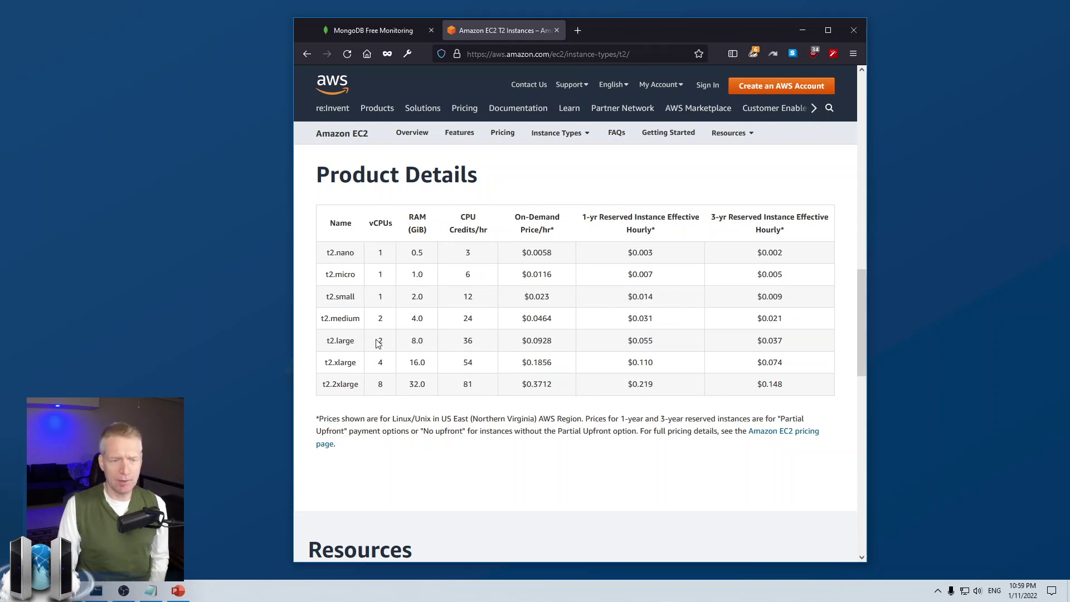
left_click_drag(373, 343, 448, 342)
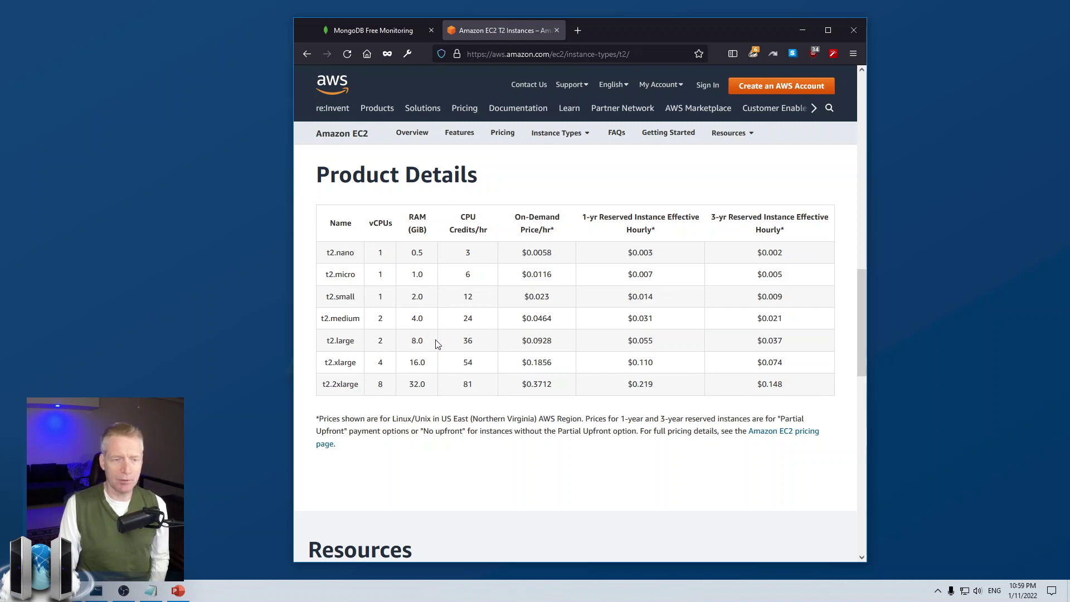
mouse_move(435, 343)
left_mouse_down()
mouse_move(375, 342)
mouse_move(564, 351)
mouse_move(518, 344)
left_mouse_up()
left_click(444, 339)
left_click(563, 349)
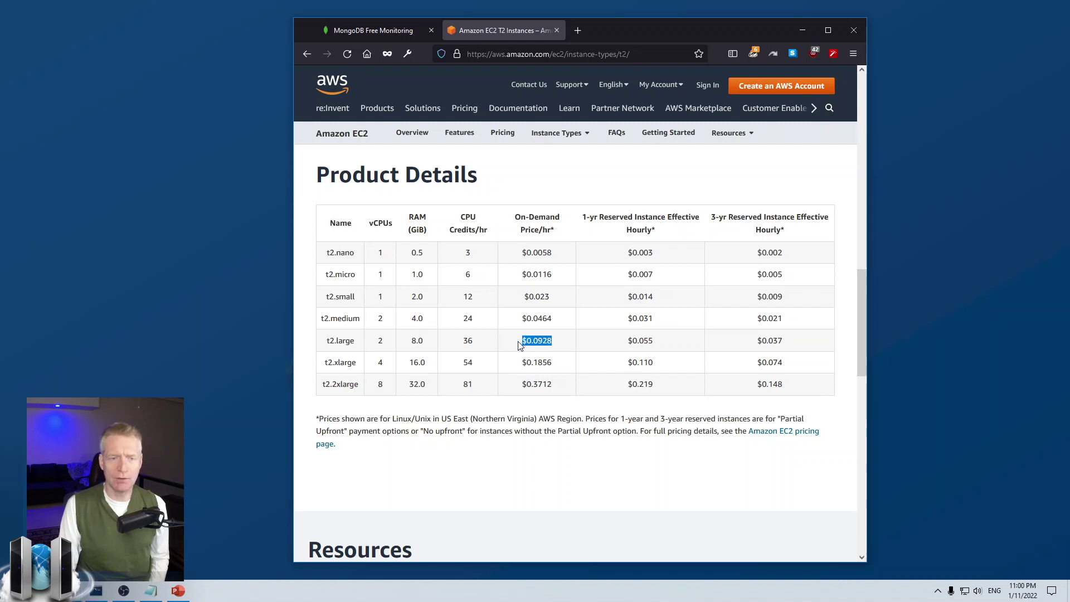
left_click(518, 345)
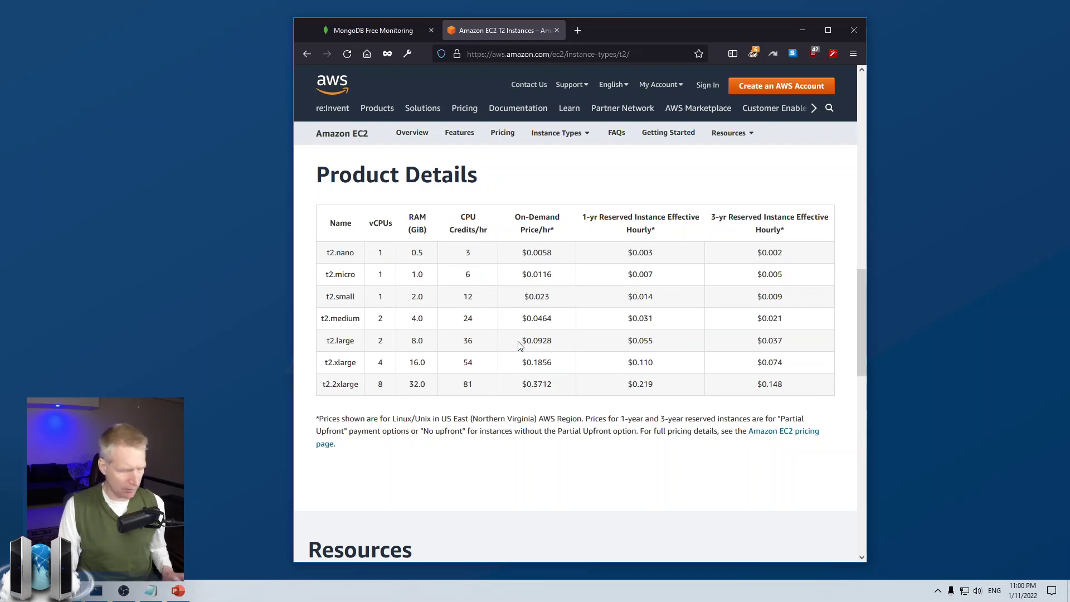
Launch Calculator and compute 30 × 24 × 0.0928 = 66.816 monthly cost
key("super")
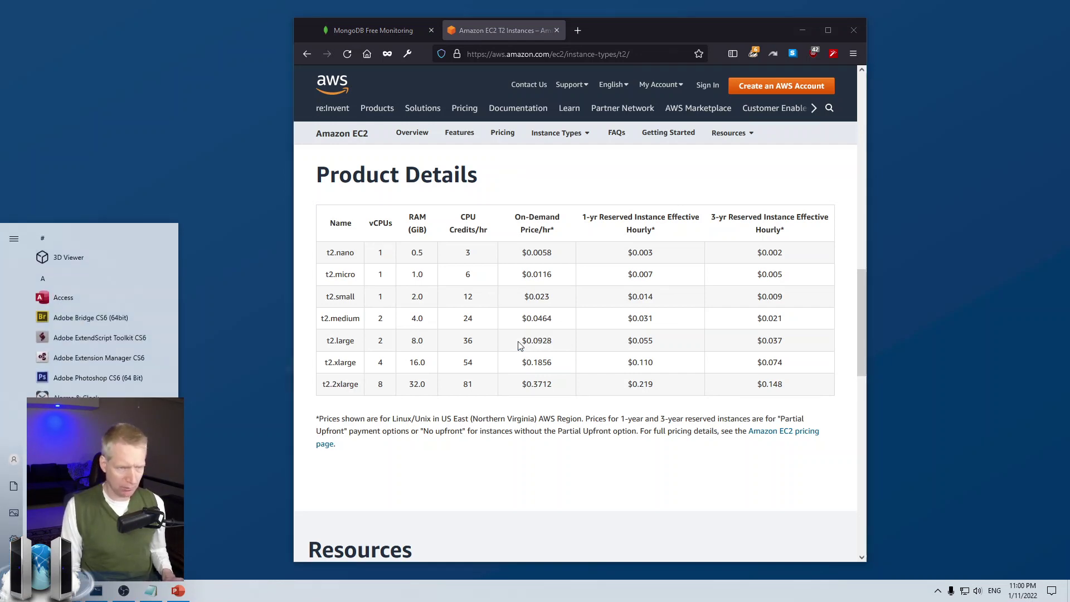
type("calc")
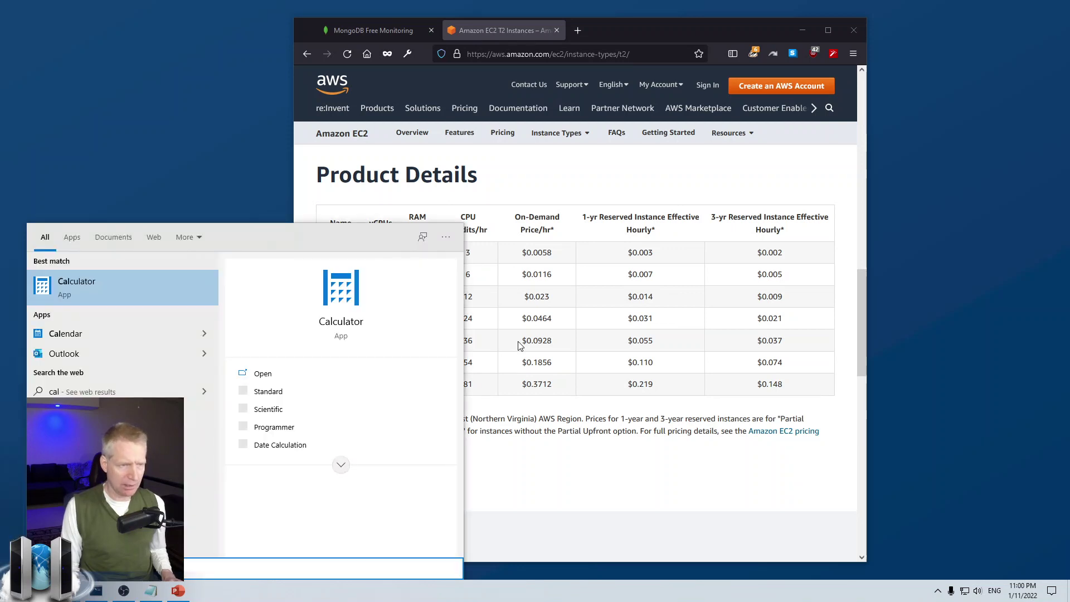
key("Return")
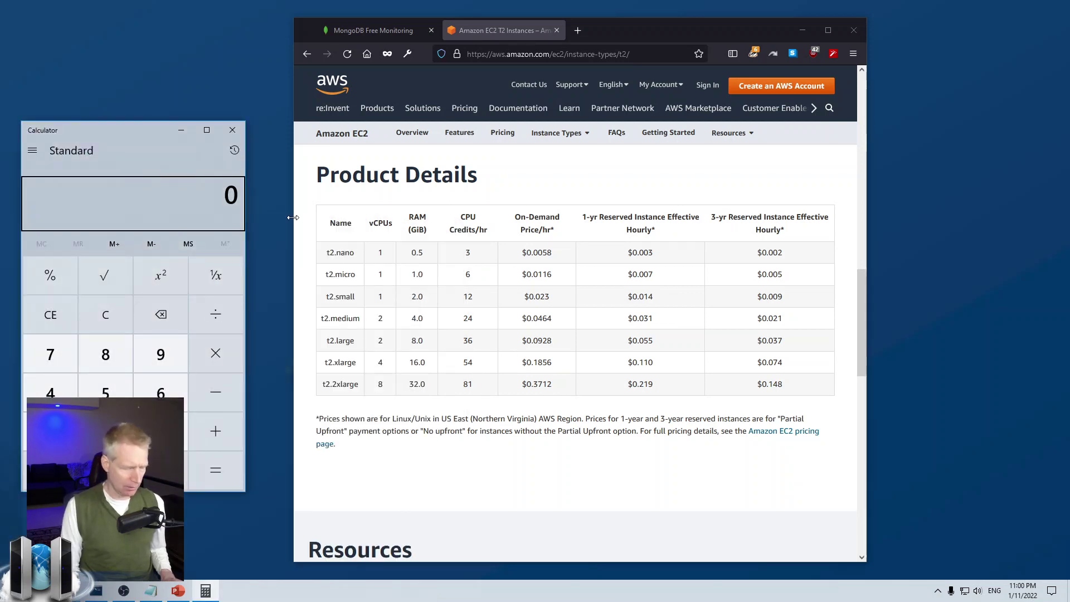
type("30")
key("asterisk")
type("24")
key("Return")
key("asterisk")
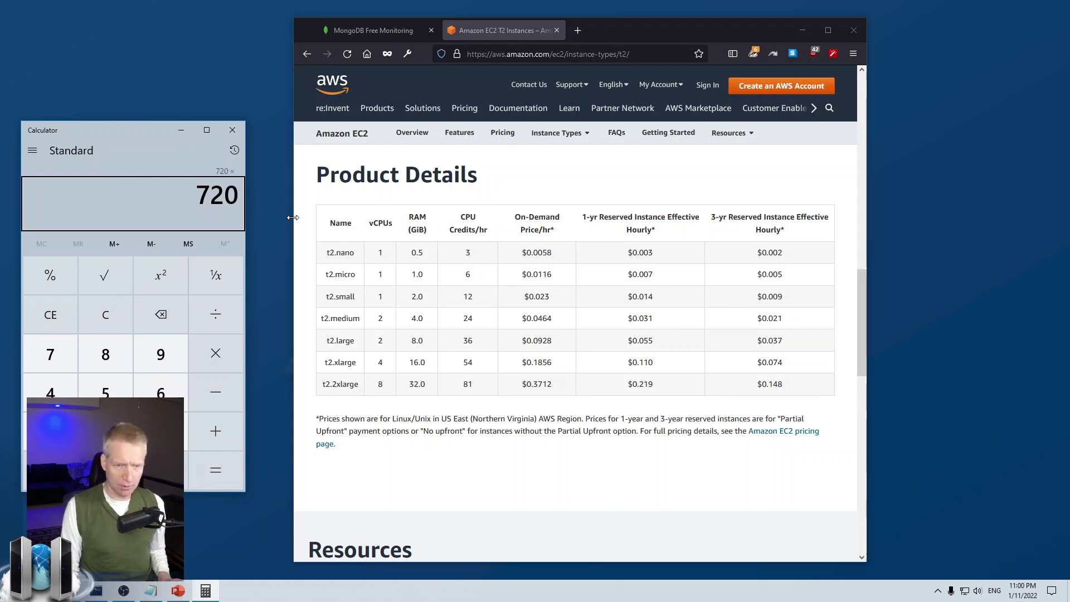
type("0.0")
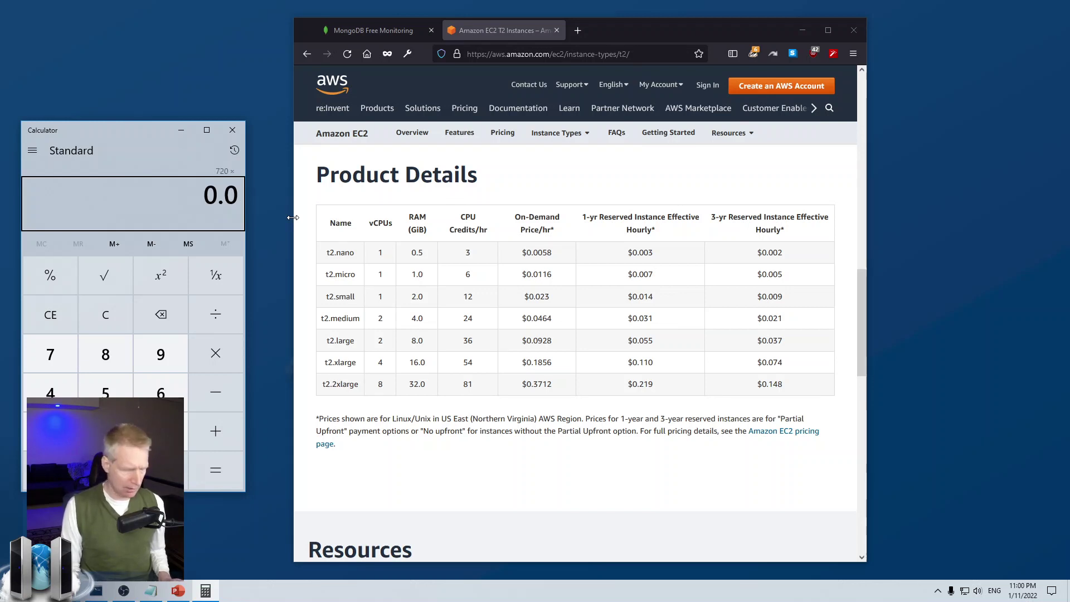
type("9")
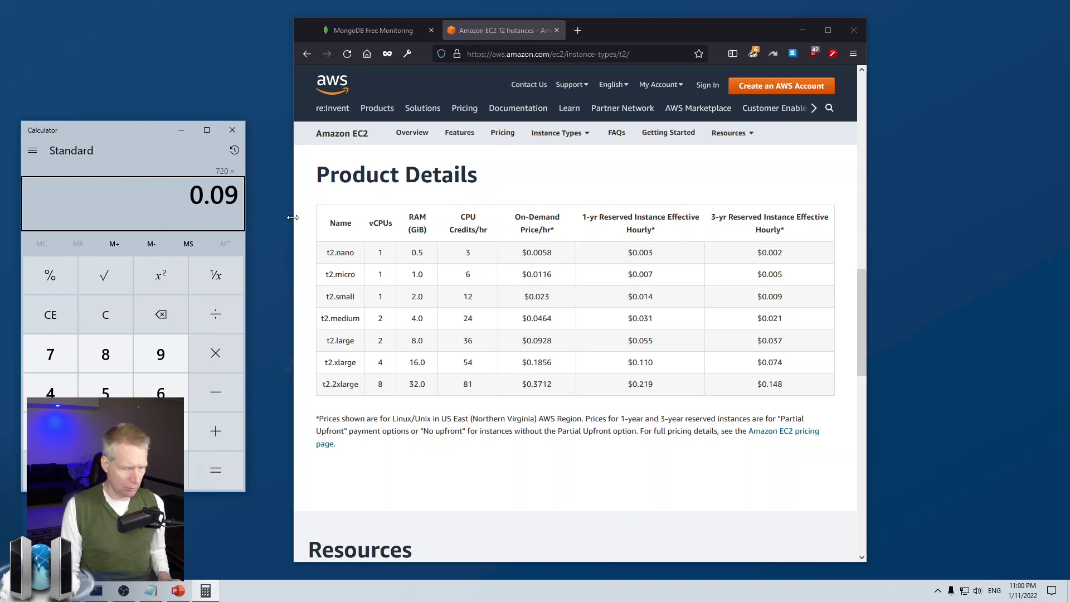
type("28")
key("Return")
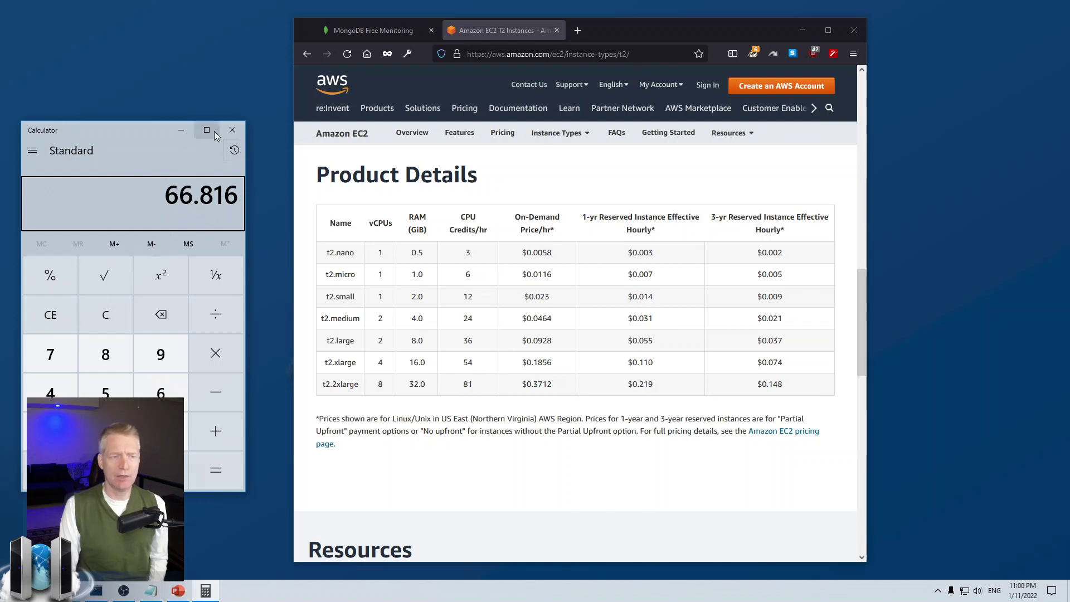
left_click(233, 131)
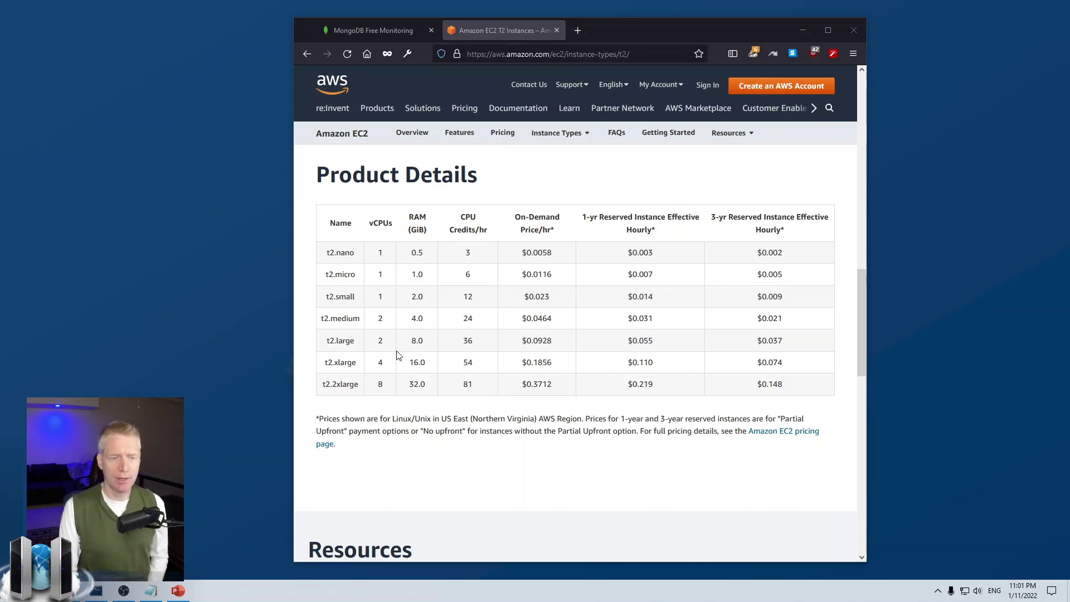
left_click_drag(344, 343, 480, 338)
left_click(480, 338)
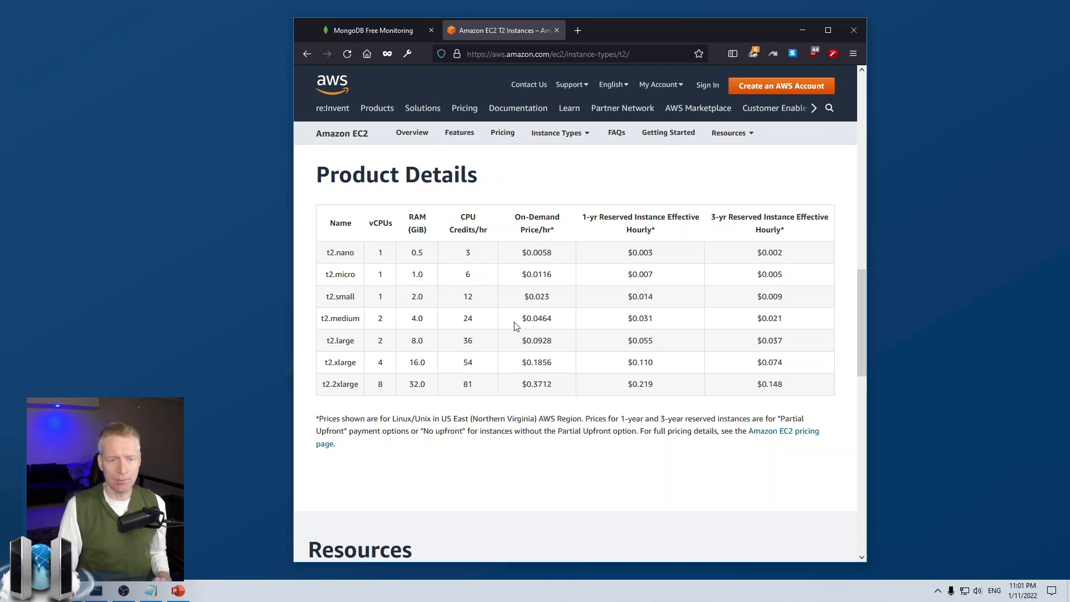
mouse_move(405, 344)
left_mouse_down()
mouse_move(423, 341)
mouse_move(408, 342)
left_mouse_up()
left_click(409, 342)
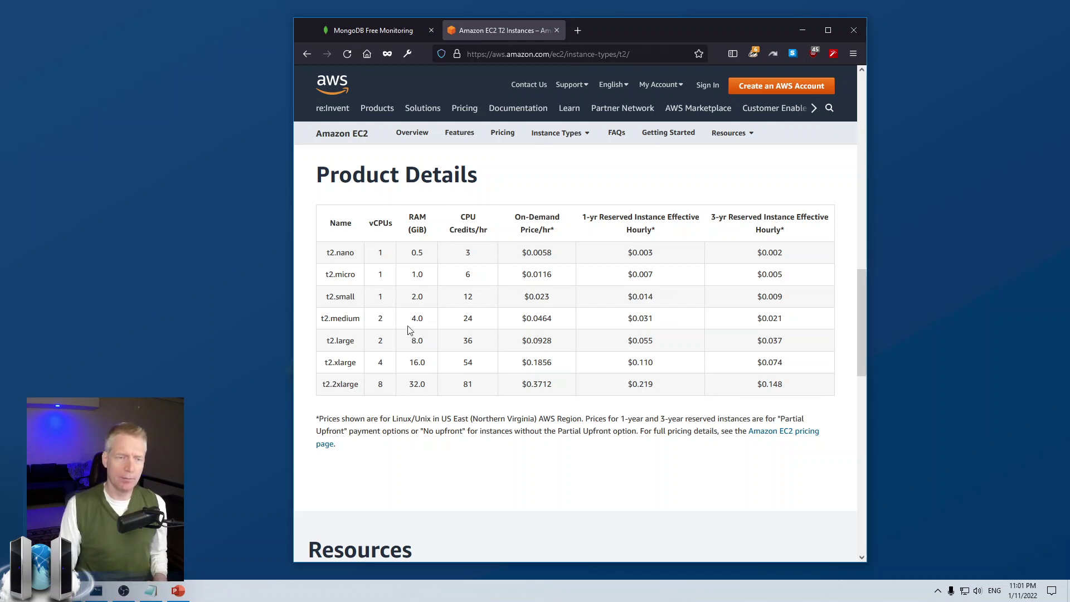
left_click_drag(412, 318, 430, 320)
left_click(429, 320)
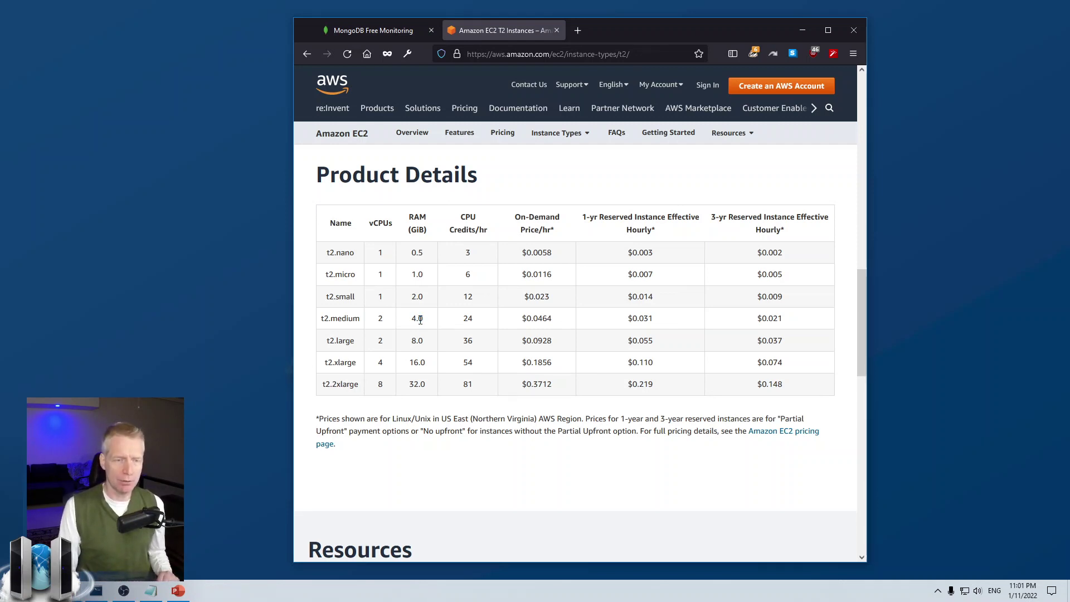
double_click(414, 318)
left_click(407, 323)
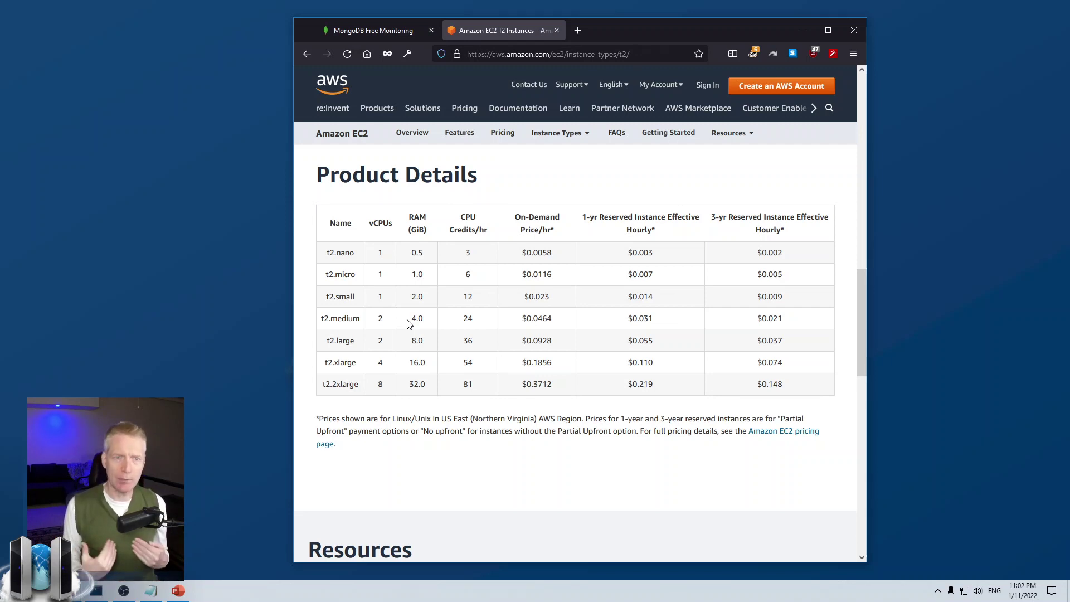
Return to the MongoDB Free Monitoring dashboard and review its charts
left_click(389, 28)
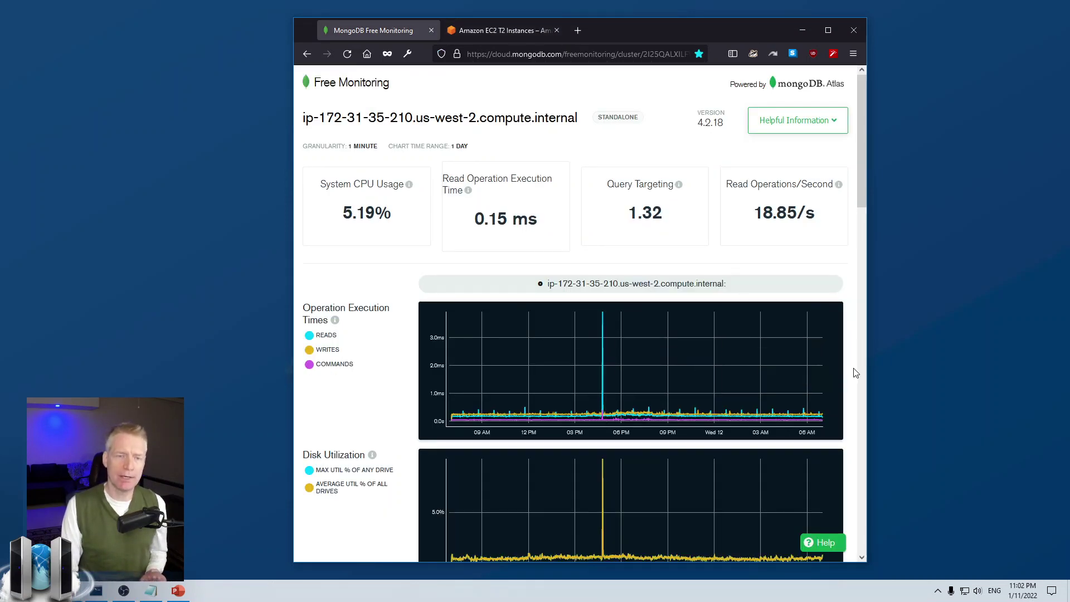
scroll(854, 372, "down", 2)
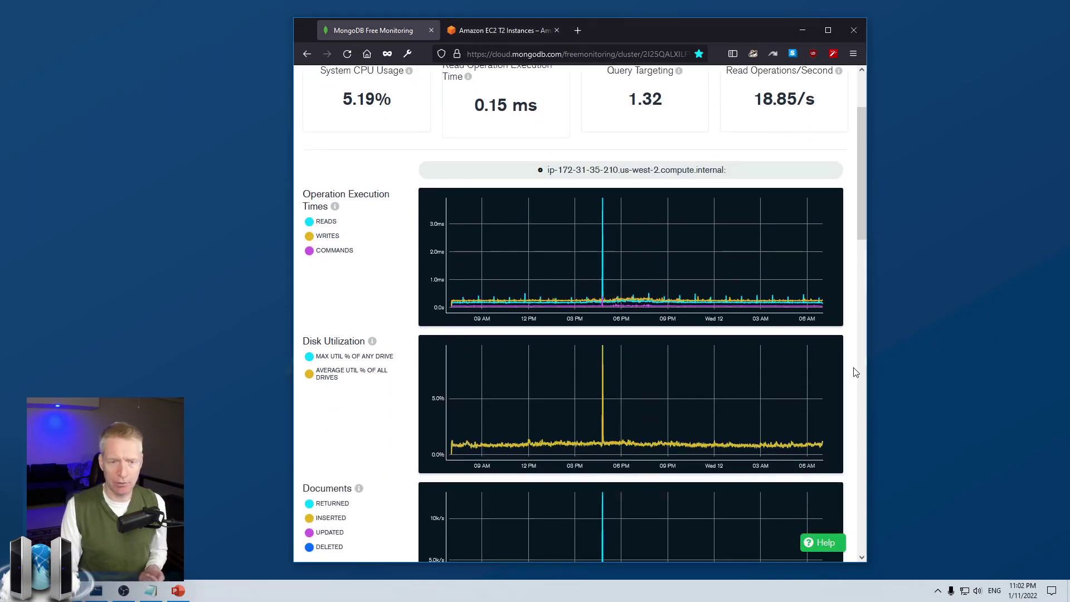
key("super")
key("super")
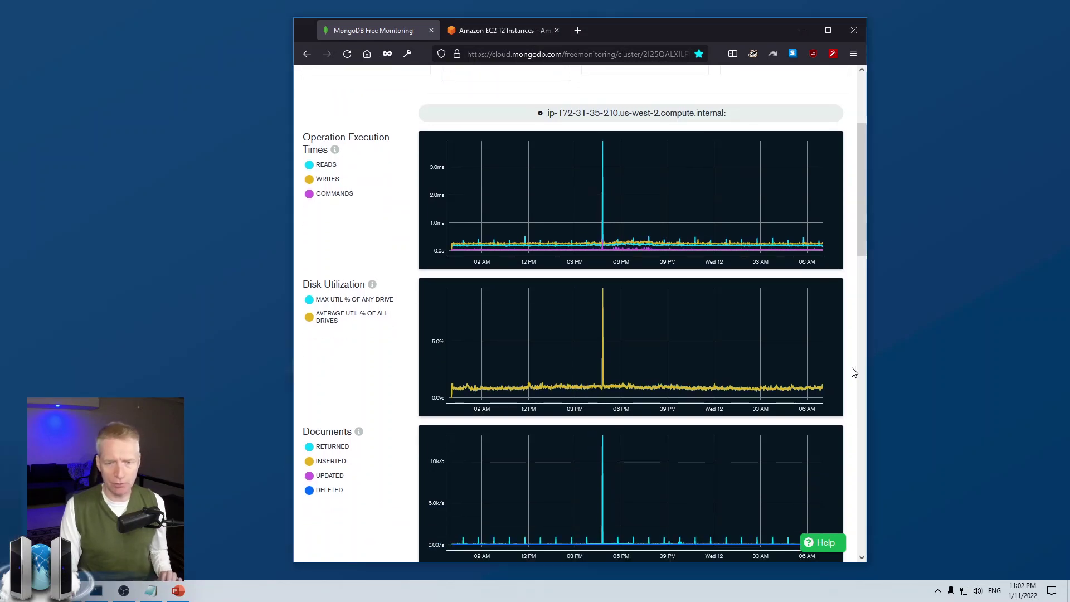
scroll(852, 373, "down", 1)
scroll(852, 372, "down", 2)
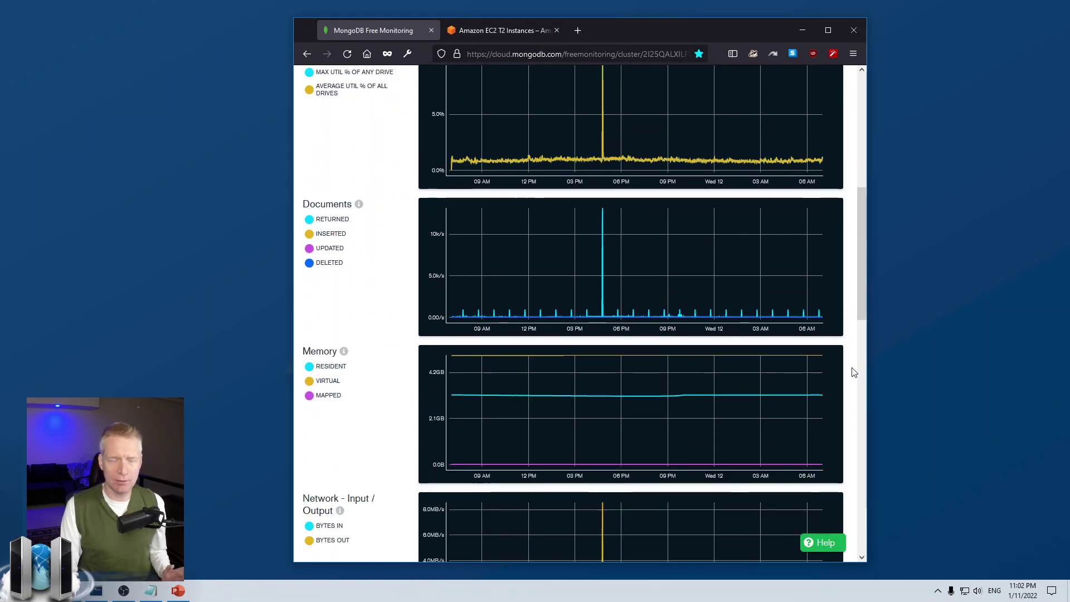
scroll(853, 373, "up", 2)
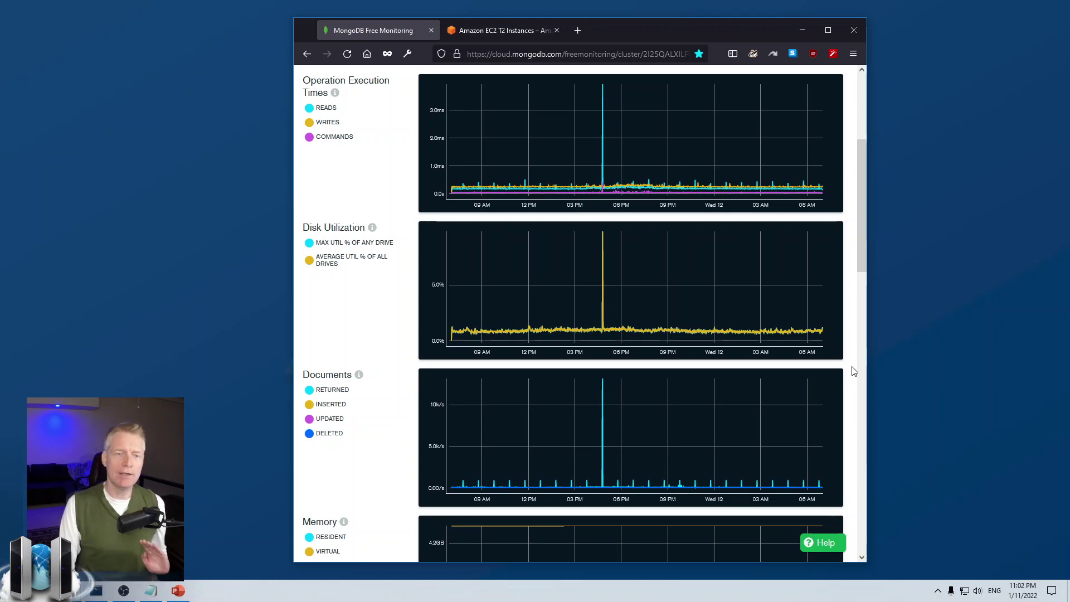
scroll(854, 371, "up", 5)
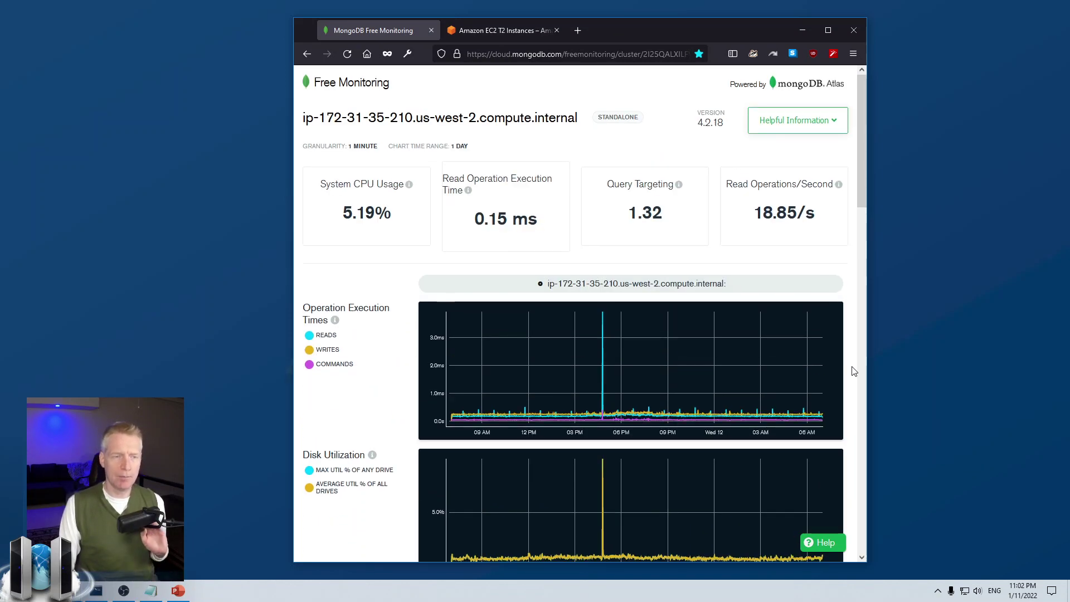
Load the MeshCentral server in a new tab and go to its My Server page
left_click(580, 29)
left_click(422, 72)
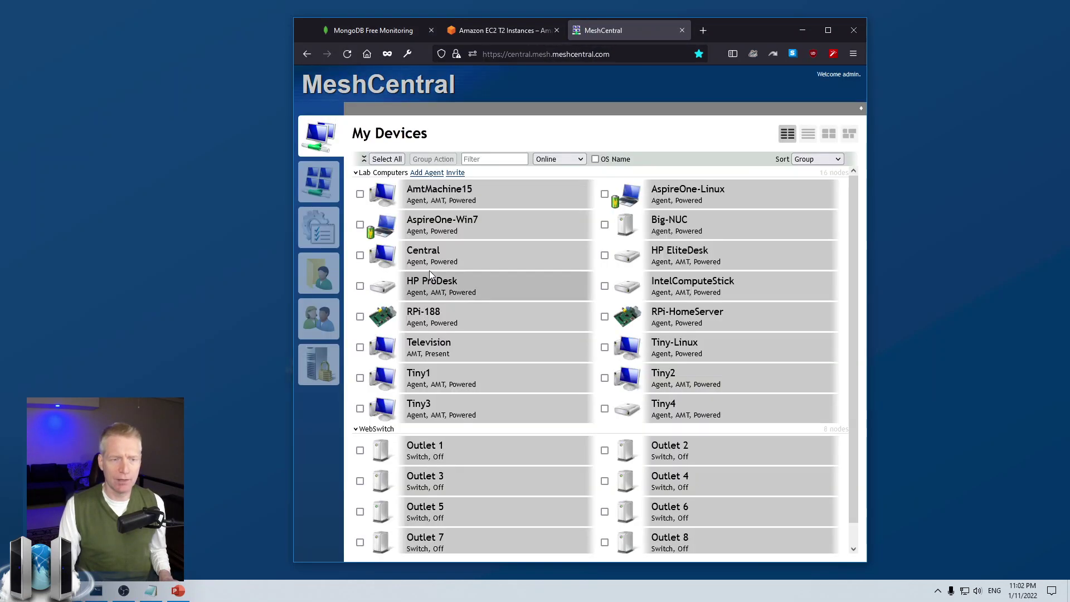
left_click(329, 358)
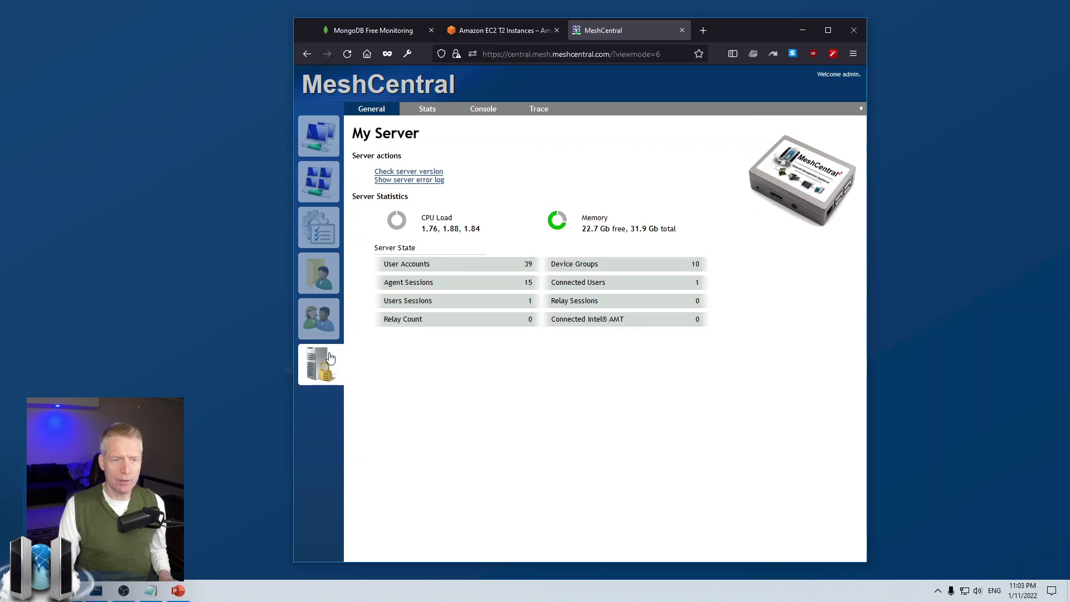
Run 'Check server version', showing current 0.9.67, stable 0.9.52, latest 0.9.67
left_click(404, 172)
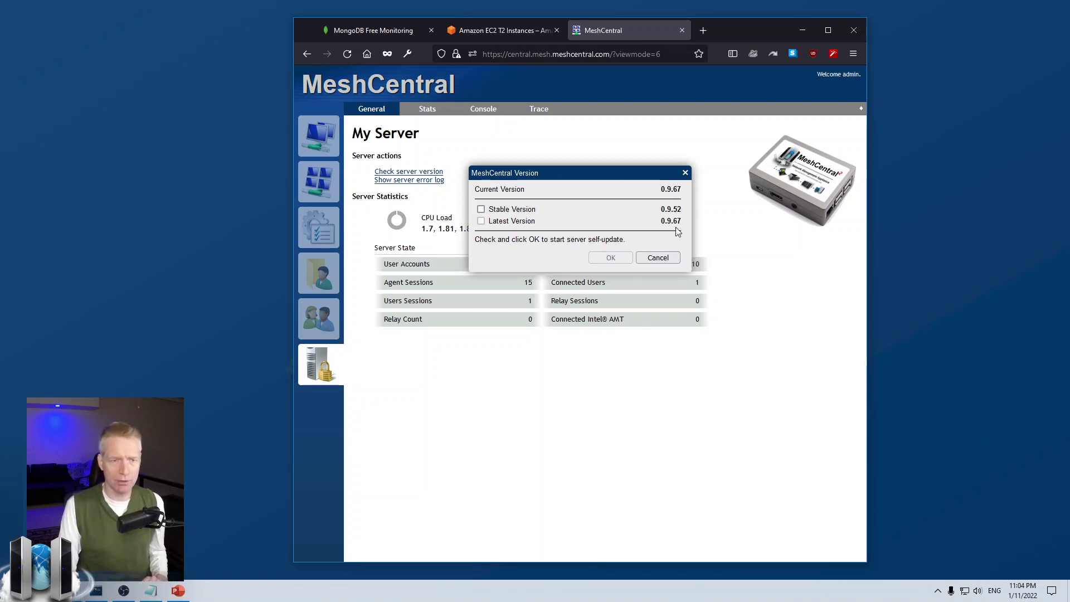
Cancel the version dialog without updating, returning to My Server statistics
left_click(657, 257)
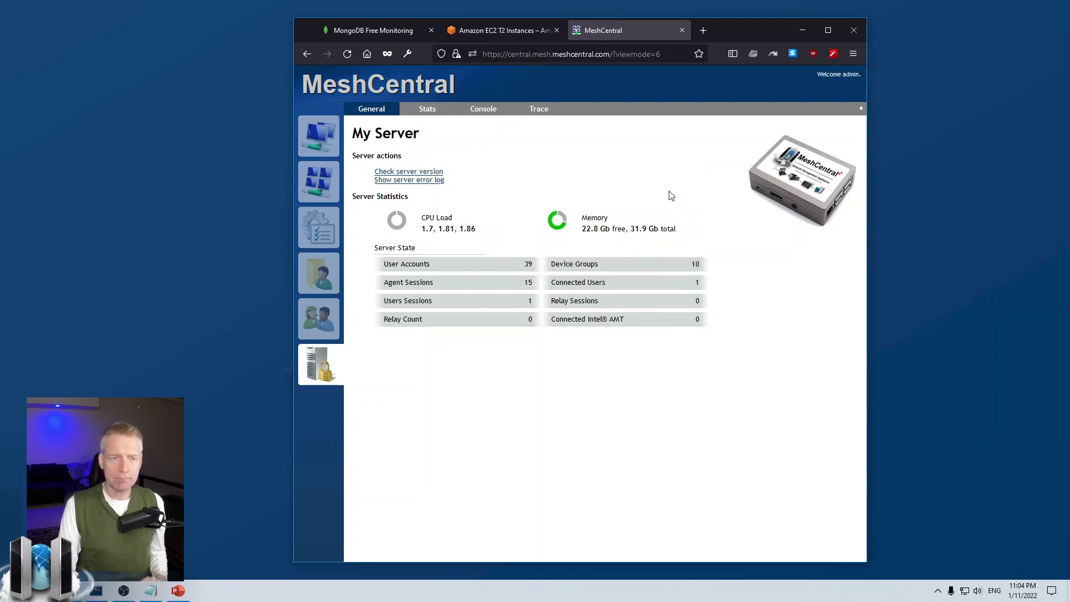